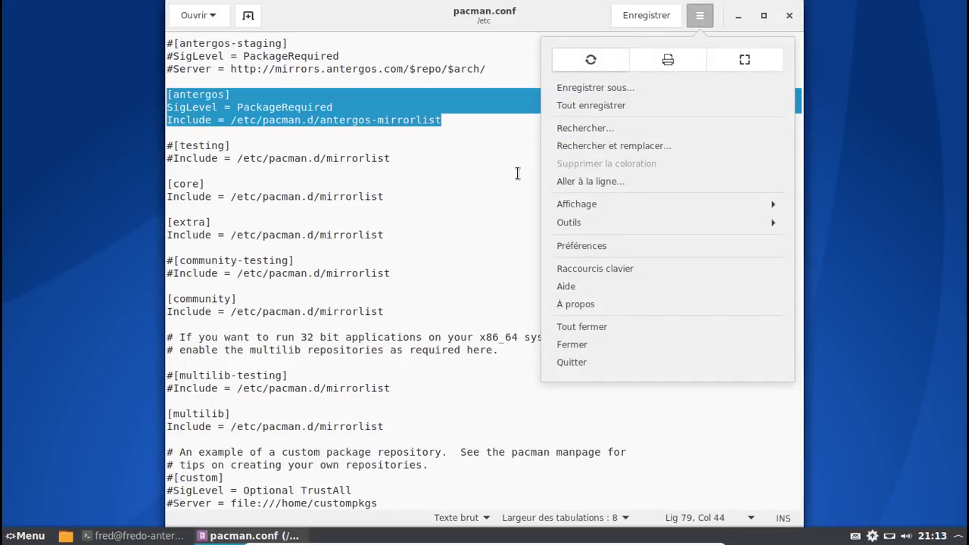
# Step: Remove the active [antergos] repository block and its leftover blank lines from above the [testing] section of pacman.conf
pyautogui.click(612, 220)
pyautogui.click(572, 60)
pyautogui.click(397, 132)
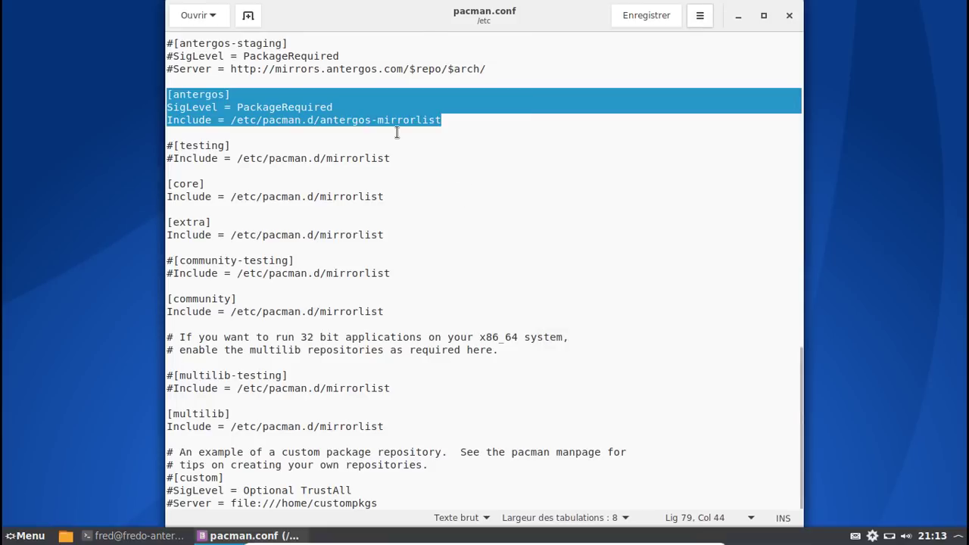
pyautogui.press('Delete')
pyautogui.press('BackSpace')
pyautogui.press('BackSpace')
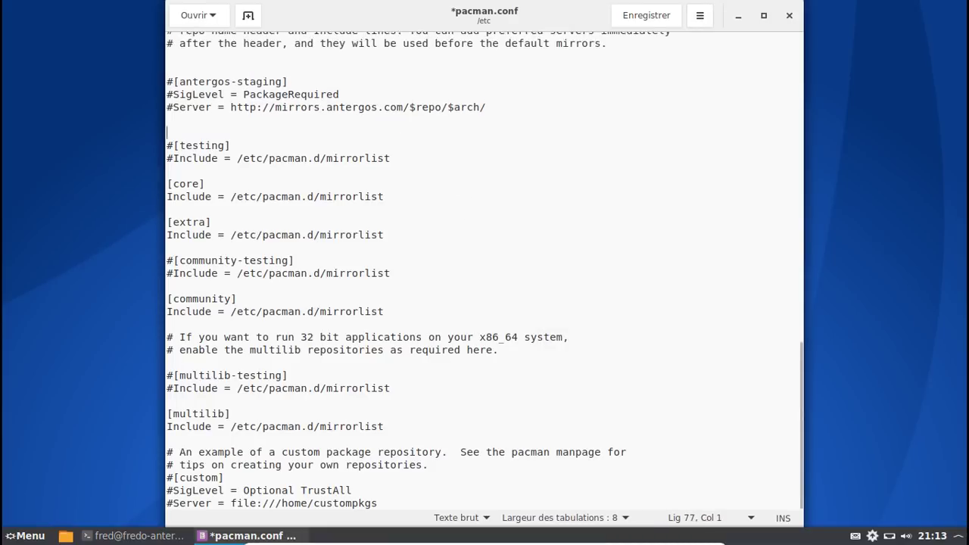
# Step: Append the [antergos] block with SigLevel = PackageRequired and Include = /etc/pacman.d/antergos-mirrorlist at the end of pacman.conf, save and close it
pyautogui.hotkey('ctrl', 'End')
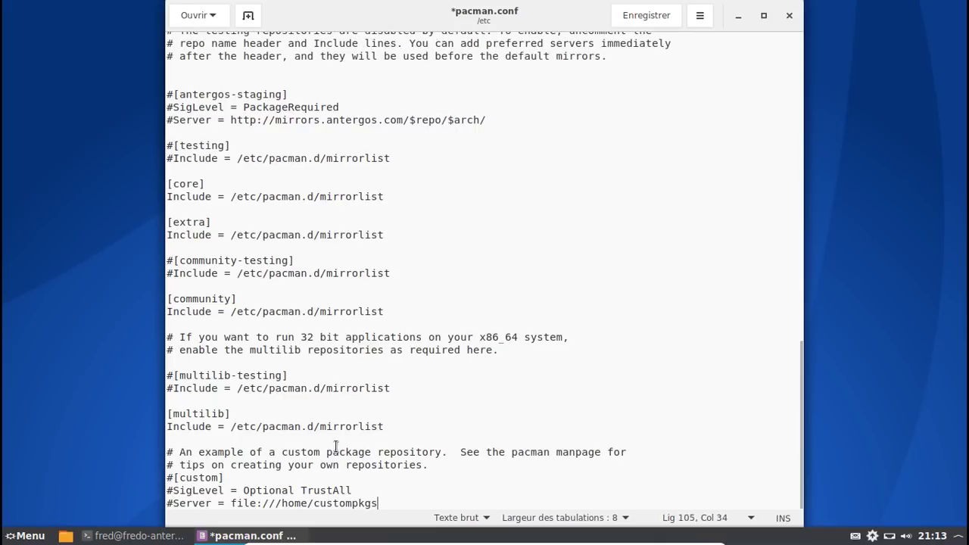
pyautogui.press('Return')
pyautogui.press('Return')
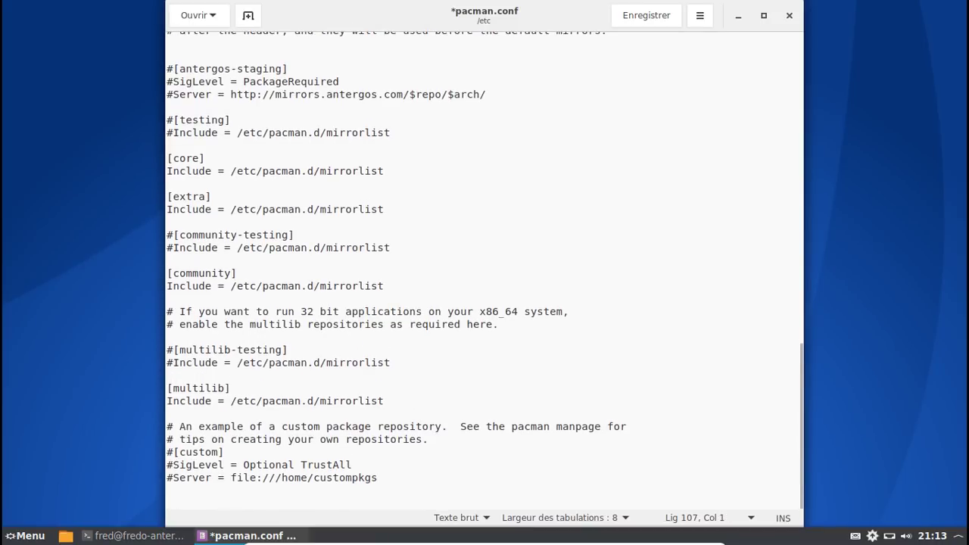
pyautogui.write('[antergos] SigLevel = PackageRequired Include = /etc/pacman.d/antergos-mirrorlist')
pyautogui.hotkey('ctrl', 's')
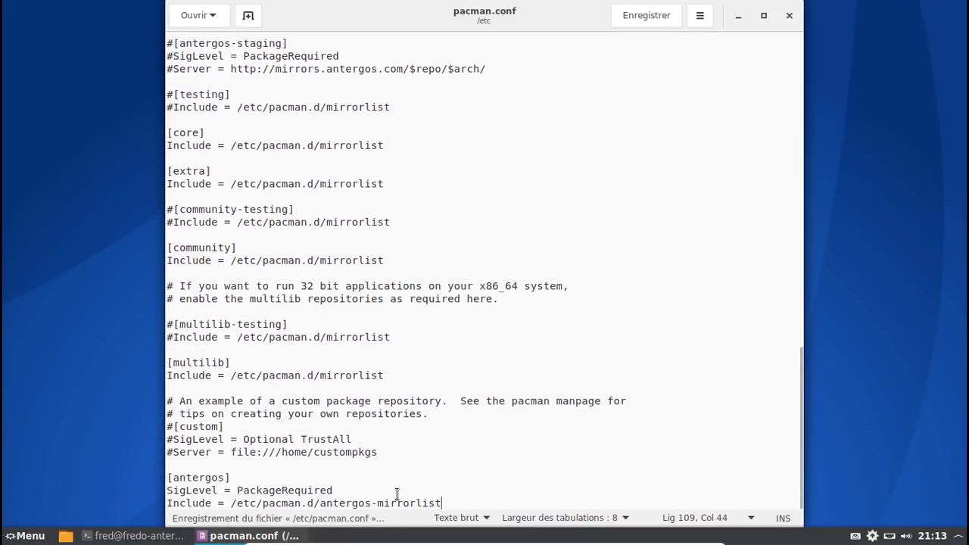
pyautogui.click(788, 16)
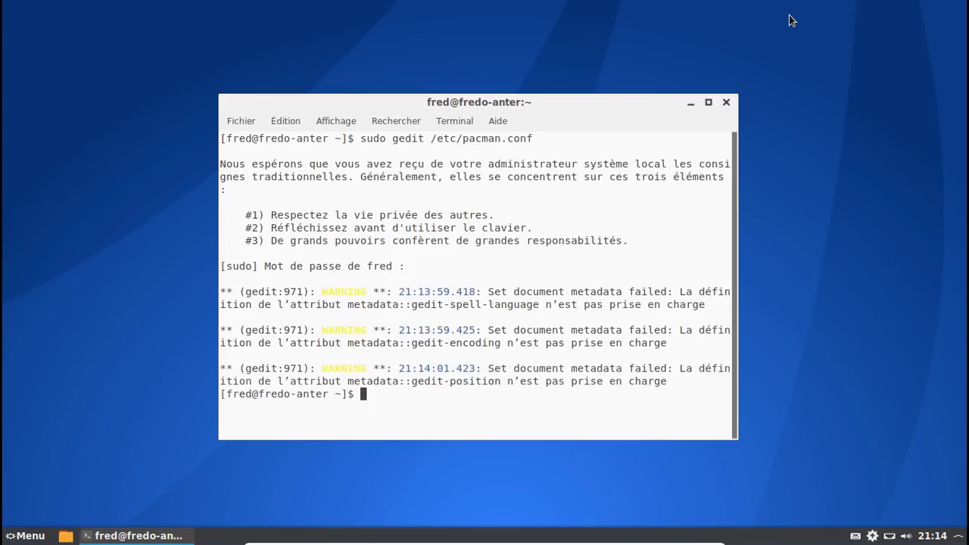
# Step: Clear the terminal and force a refresh of the package databases with sudo pacman -Syy
pyautogui.hotkey('ctrl', 'l')
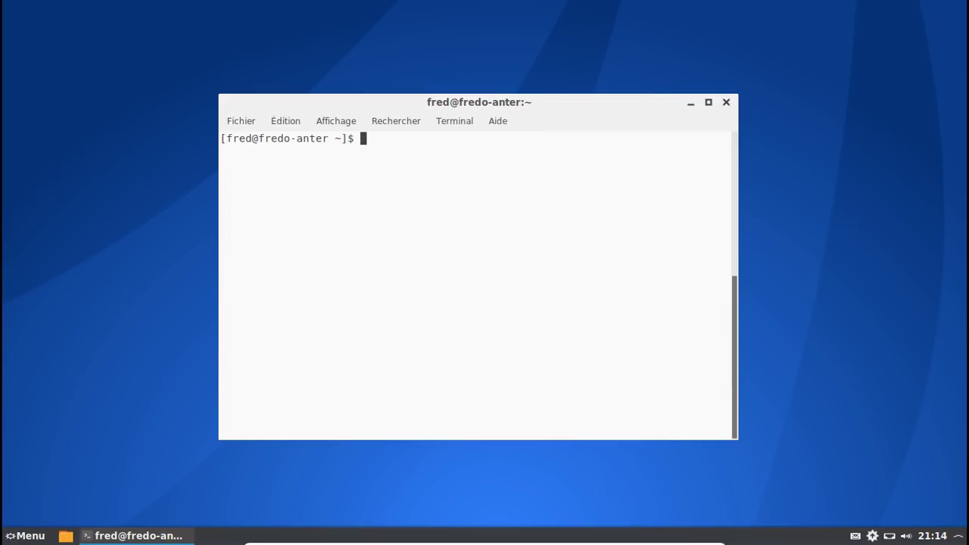
pyautogui.write('sudo pacman -Syy')
pyautogui.press('Return')
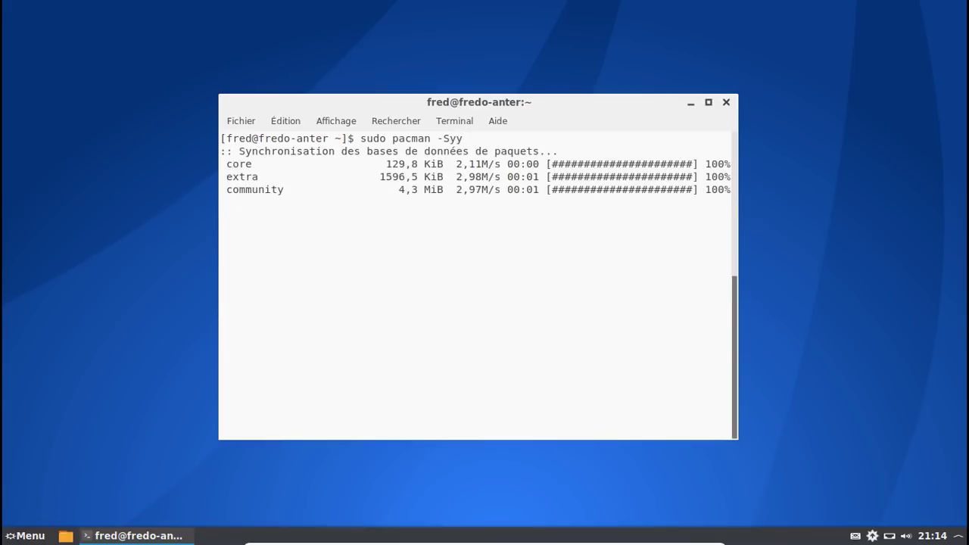
pyautogui.press('Up')
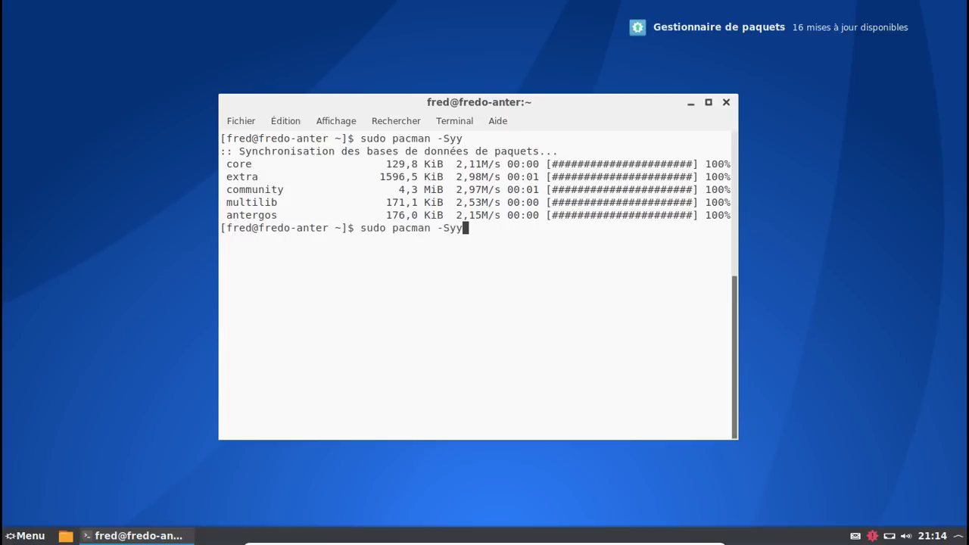
pyautogui.press('BackSpace')
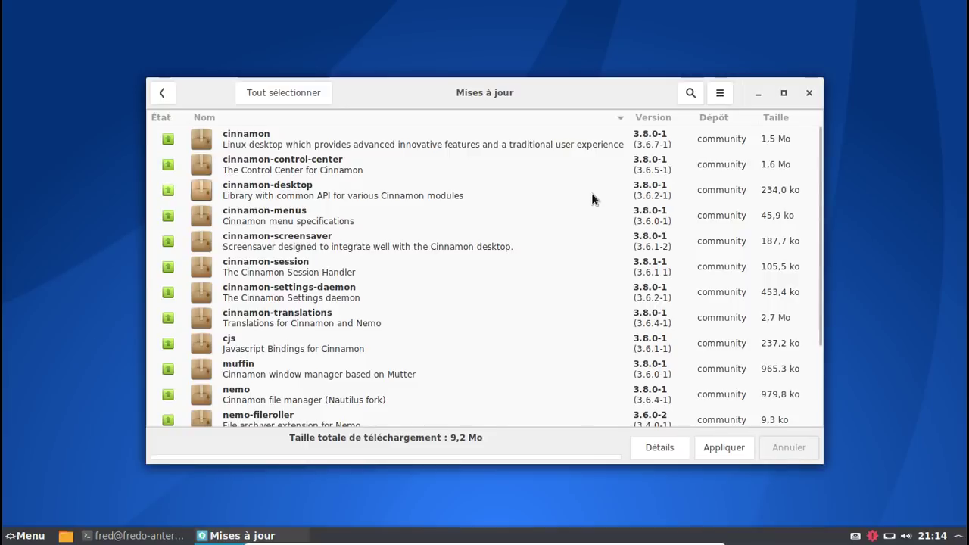
# Step: Apply all listed package updates, authenticating with the account password and validating the transaction, and close the package manager
pyautogui.scroll(-3, 591, 198)
pyautogui.scroll(-1, 592, 199)
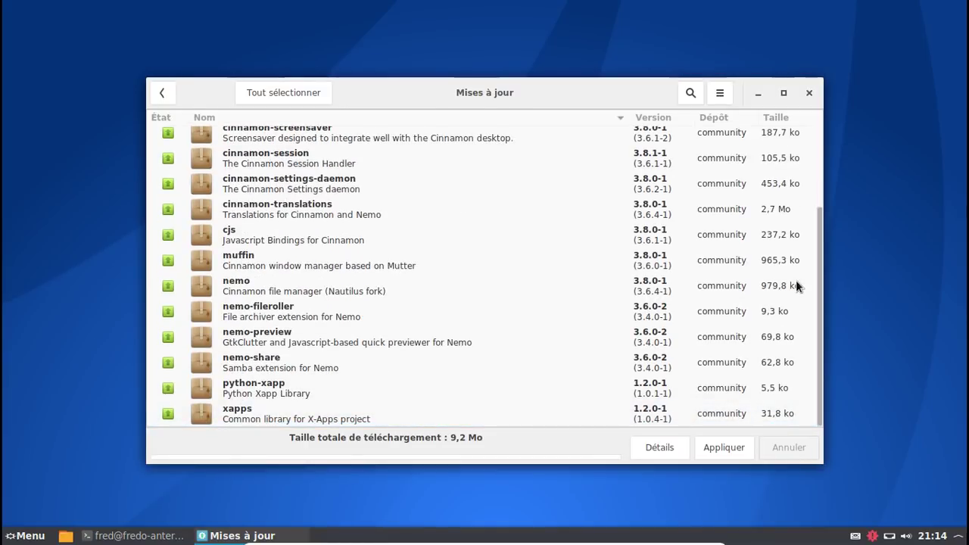
pyautogui.click(729, 443)
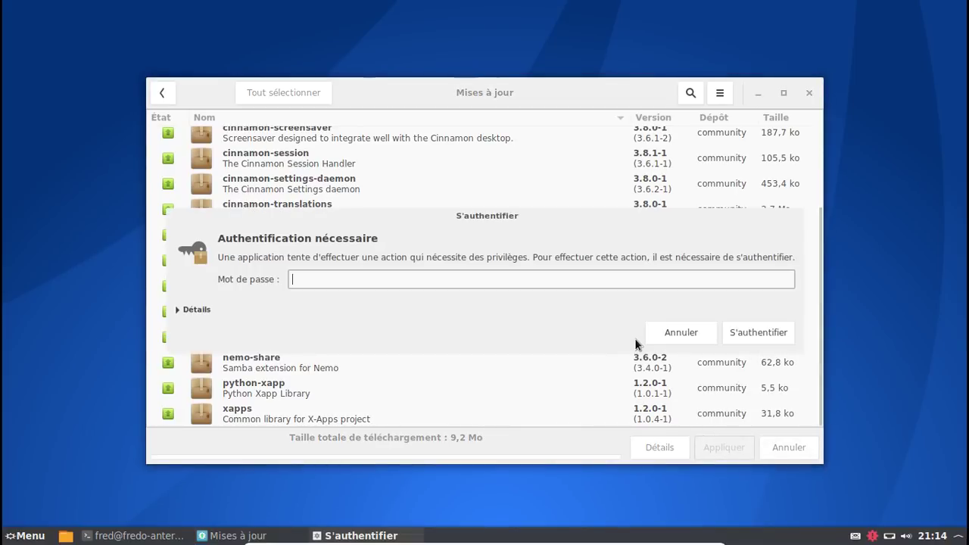
pyautogui.press('Return')
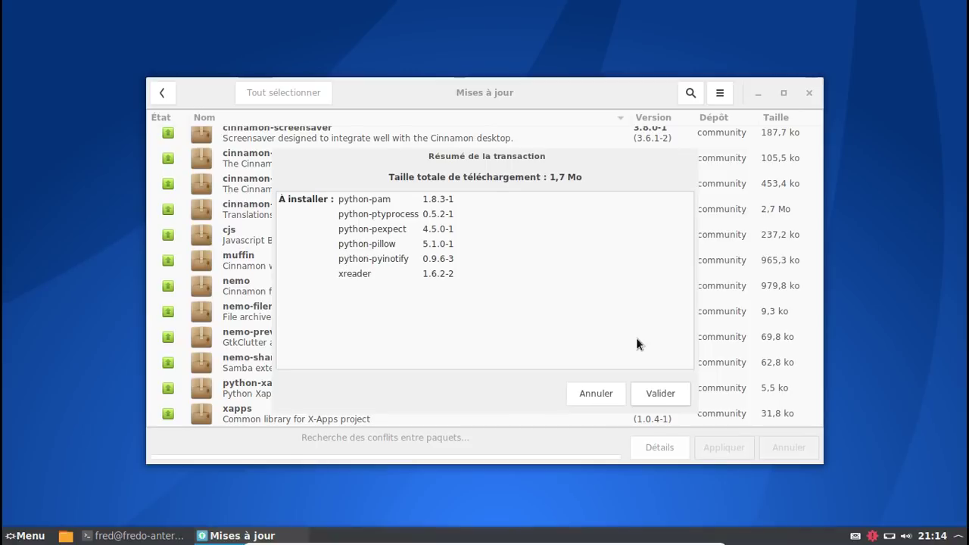
pyautogui.click(660, 394)
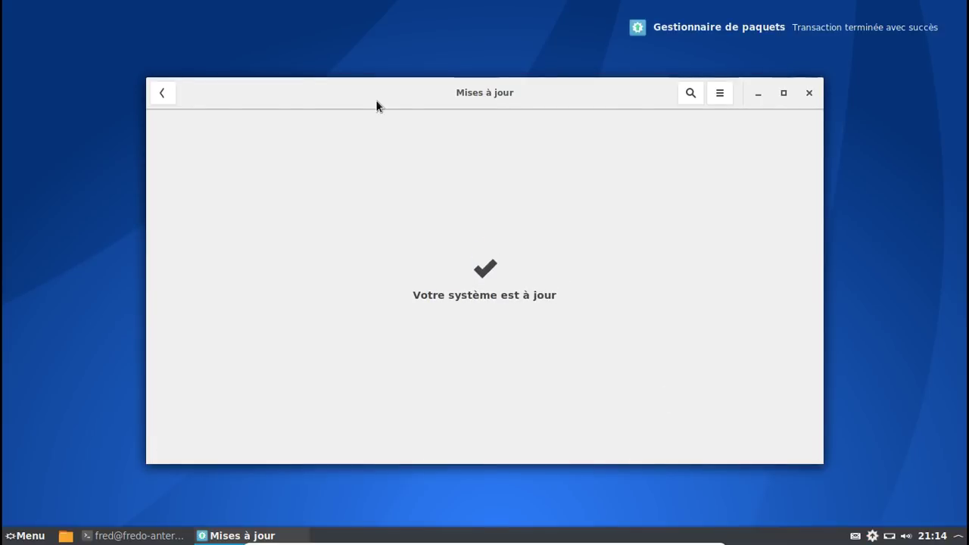
pyautogui.click(172, 93)
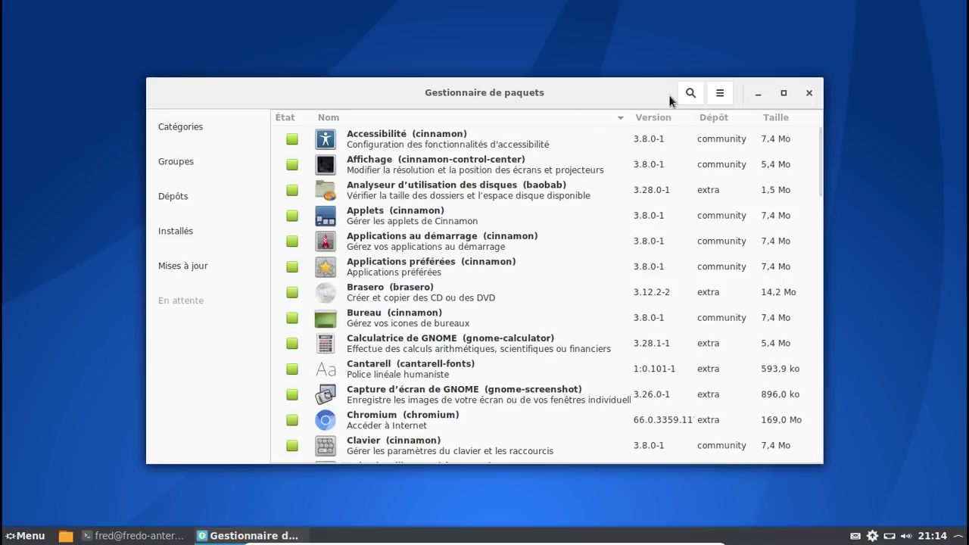
pyautogui.click(808, 92)
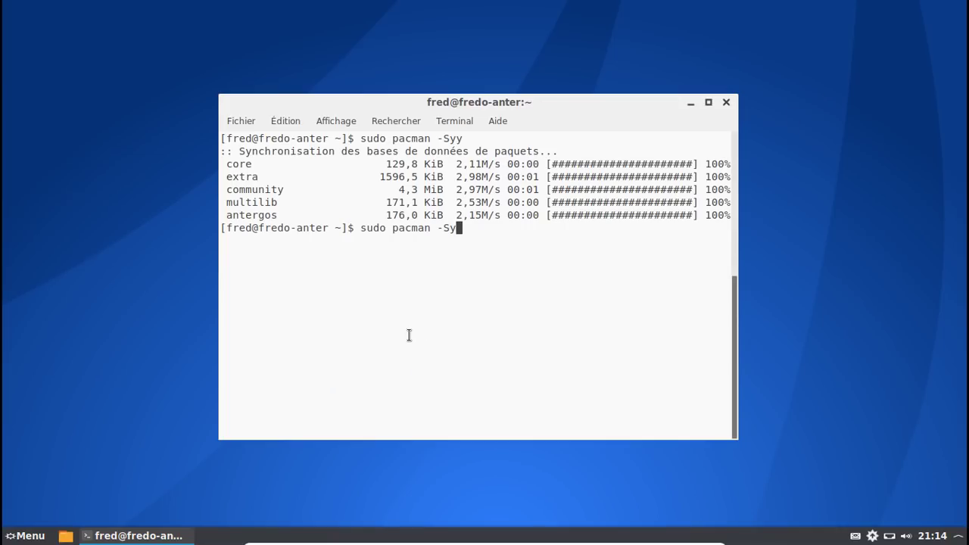
# Step: Open /etc/pacman.conf with sudo gedit, comment out the three [antergos] lines at the end with #, save and close the file
pyautogui.press('Up')
pyautogui.press('Return')
pyautogui.scroll(-20, 415, 333)
pyautogui.scroll(-4, 417, 333)
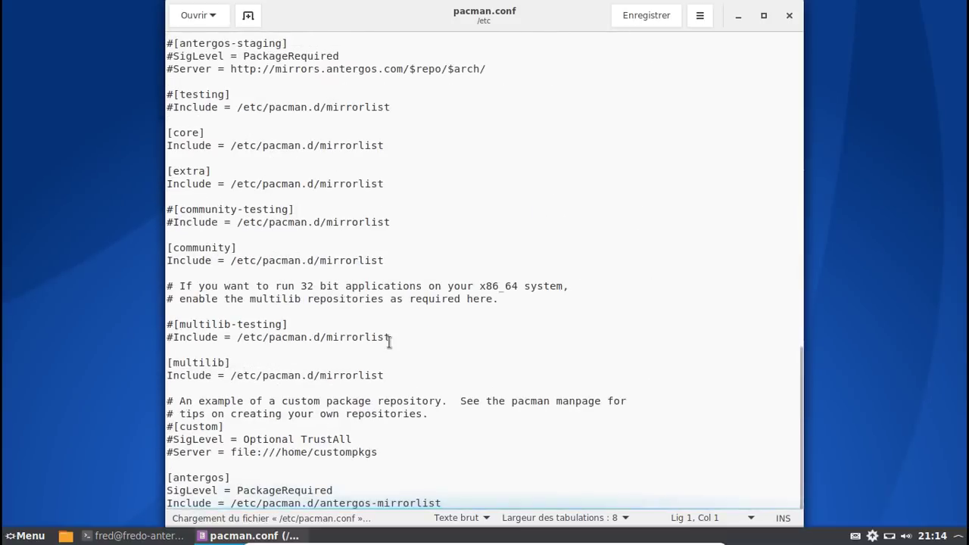
pyautogui.click(170, 477)
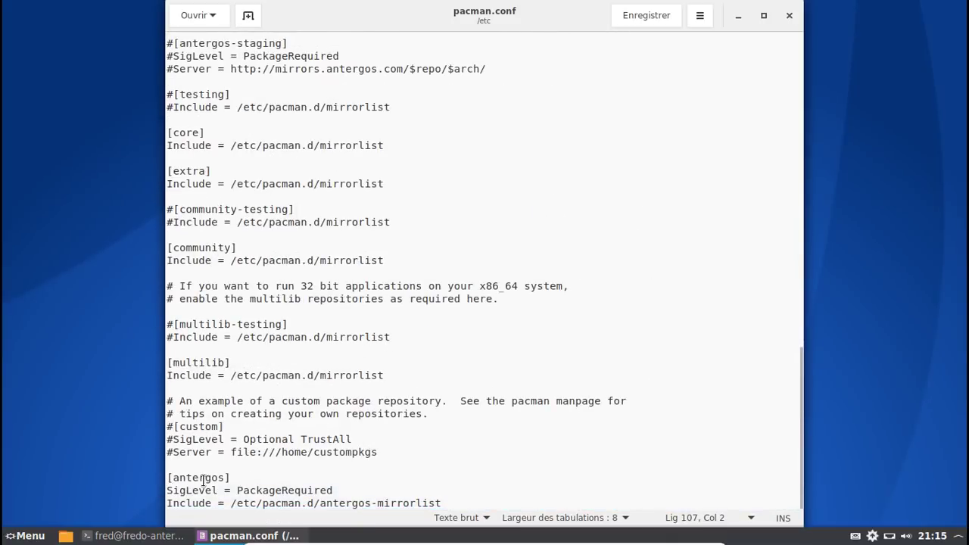
pyautogui.write('#')
pyautogui.press('Down')
pyautogui.press('Left')
pyautogui.write('#')
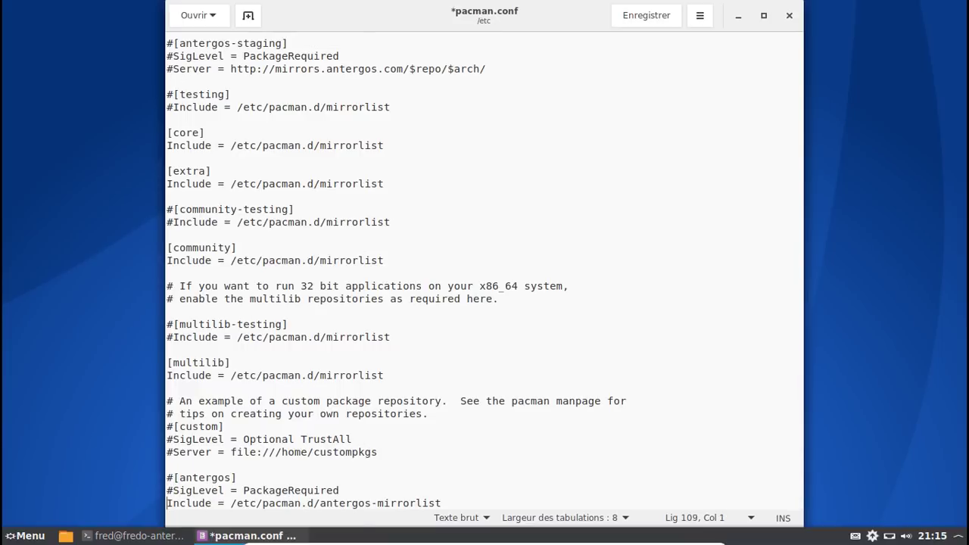
pyautogui.write('#')
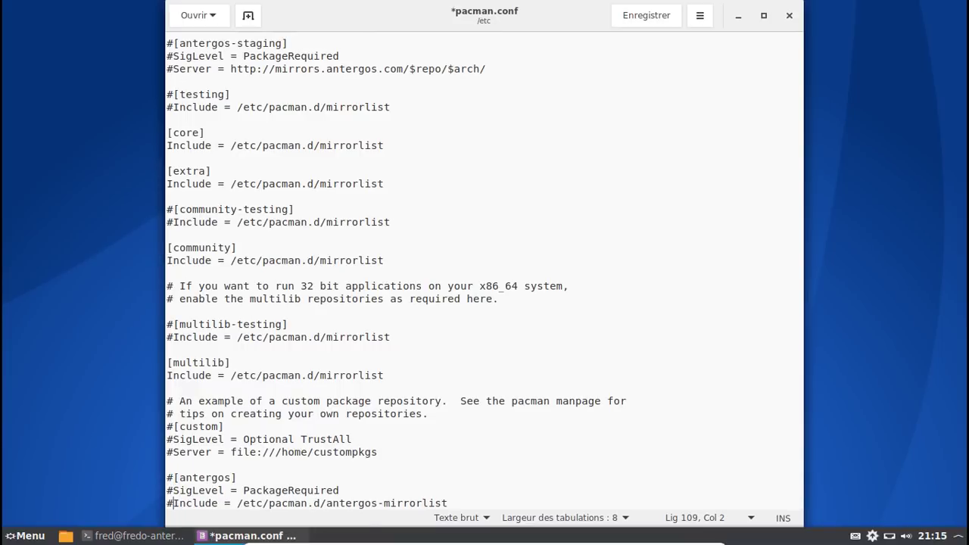
pyautogui.click(640, 13)
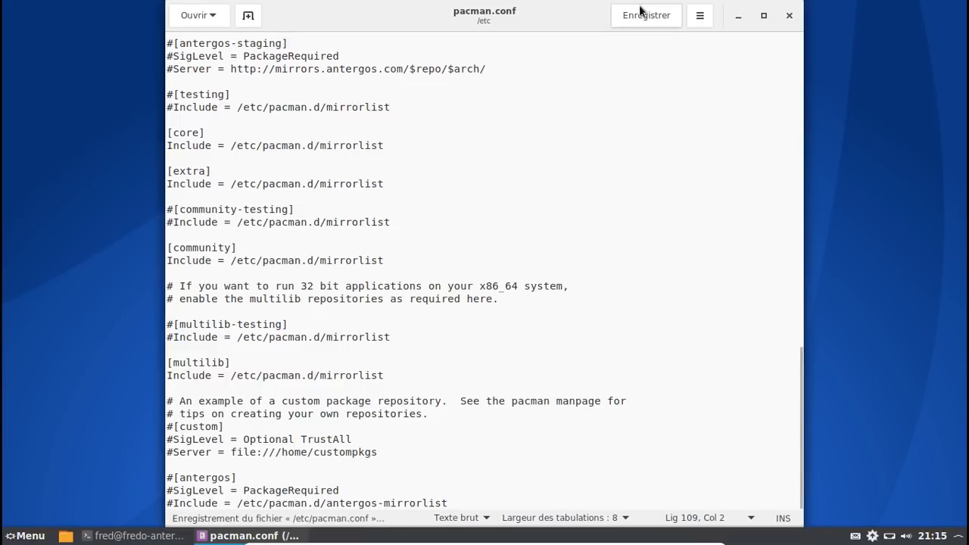
pyautogui.click(789, 15)
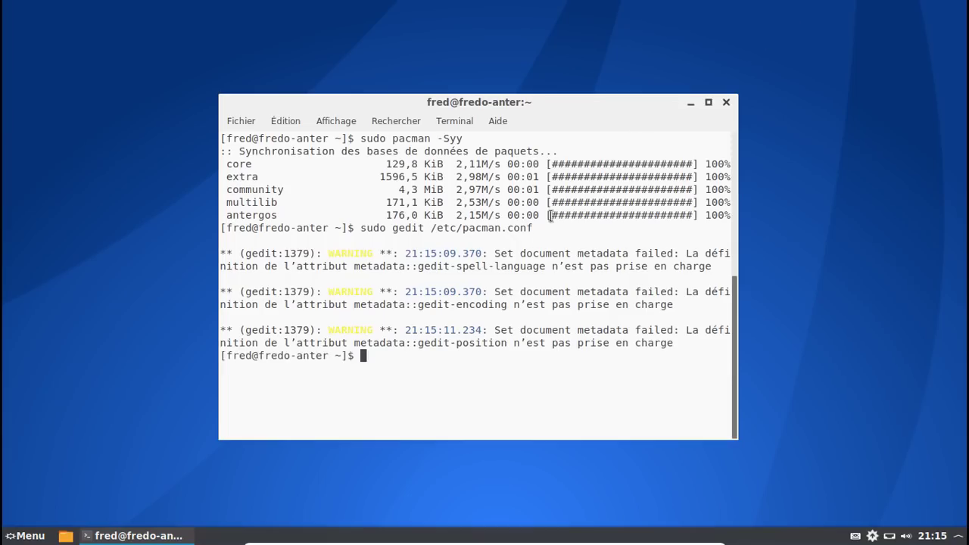
# Step: Open the package manager and refresh its databases, authenticating with the account password
pyautogui.click(873, 535)
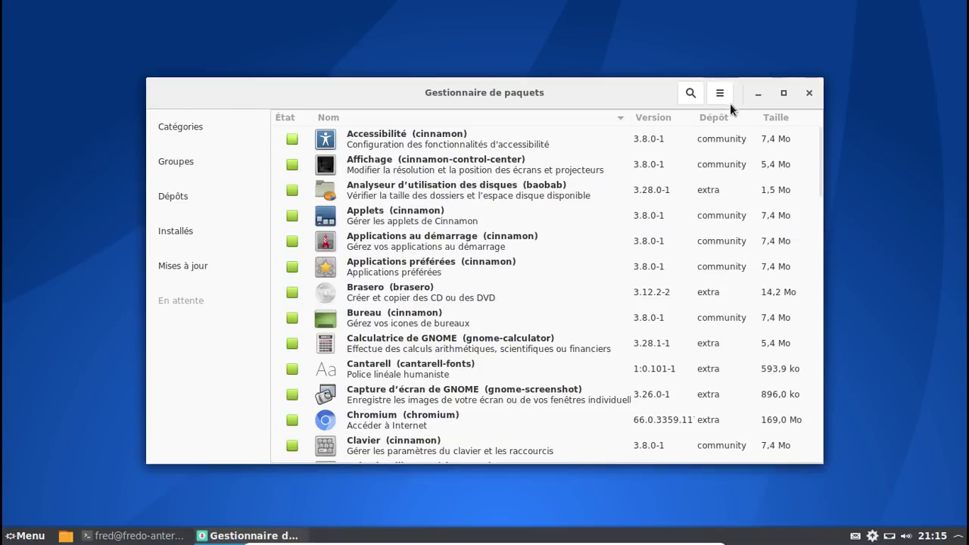
pyautogui.click(723, 94)
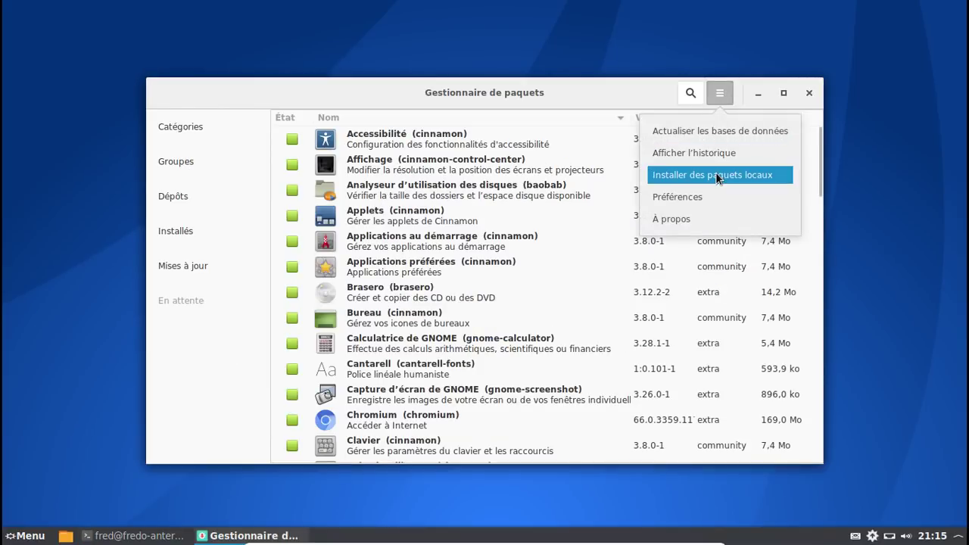
pyautogui.click(715, 132)
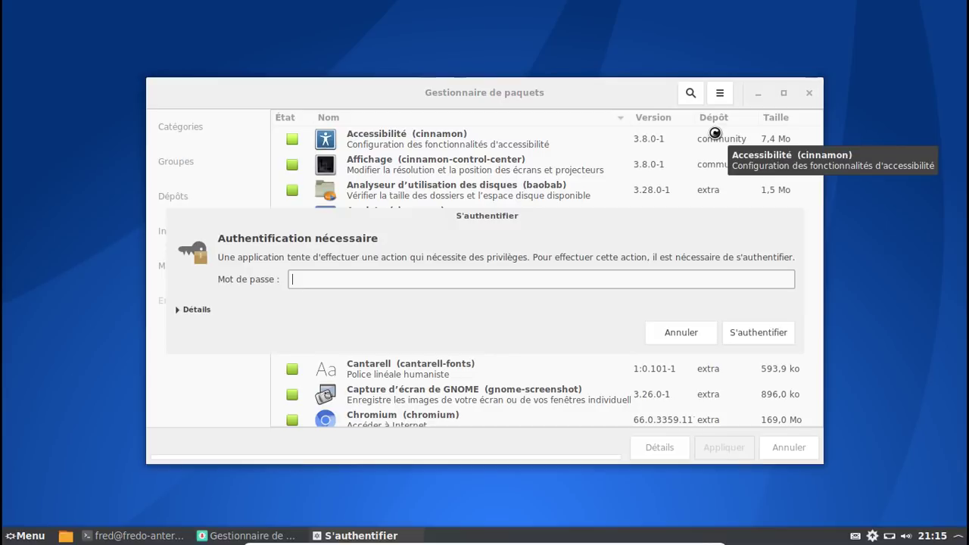
pyautogui.press('Return')
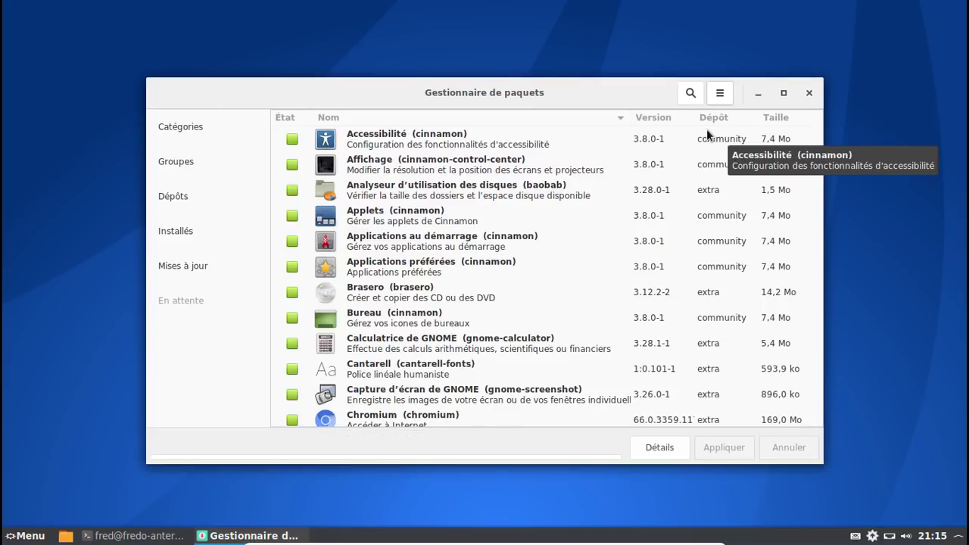
# Step: Check for updates and examine the list of foreign installed packages, closing the package manager when done
pyautogui.click(205, 266)
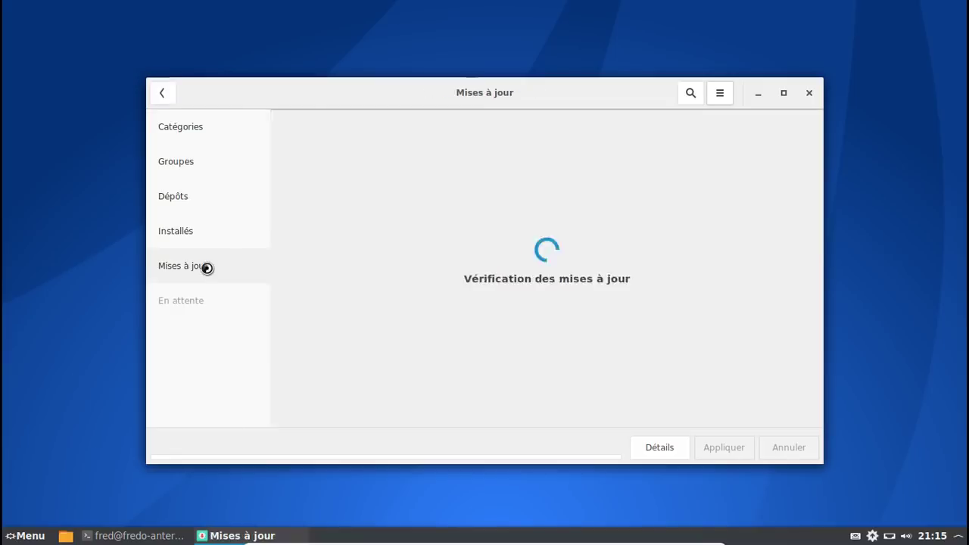
pyautogui.click(161, 92)
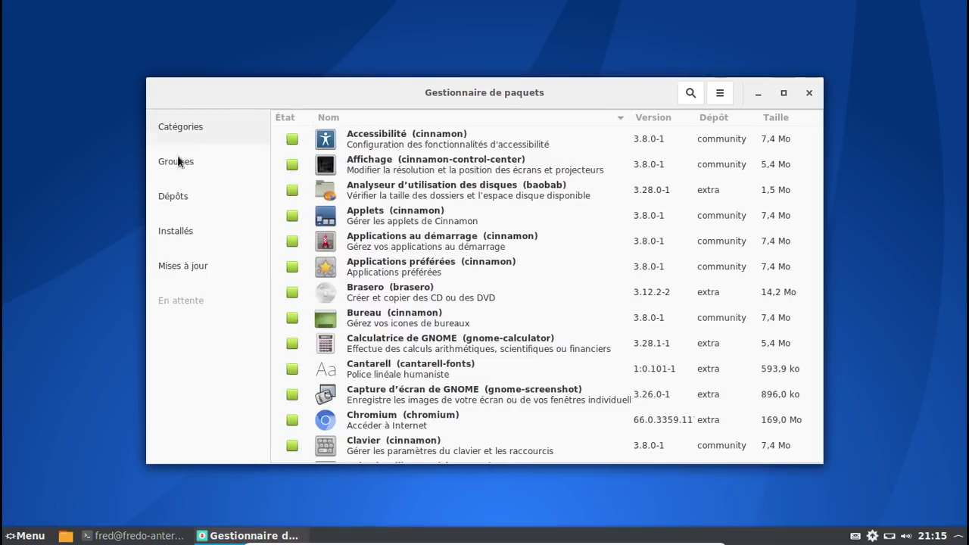
pyautogui.click(183, 229)
pyautogui.click(186, 230)
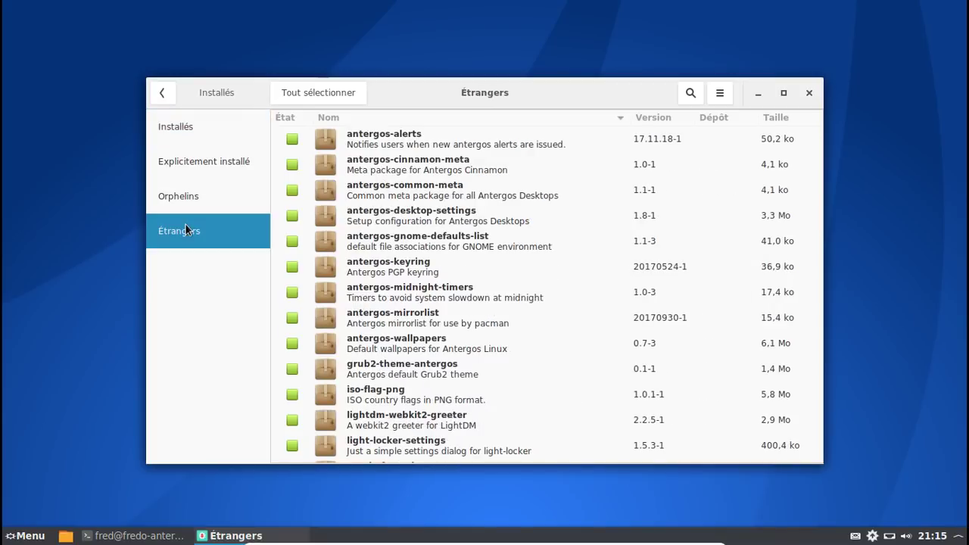
pyautogui.scroll(-5, 582, 162)
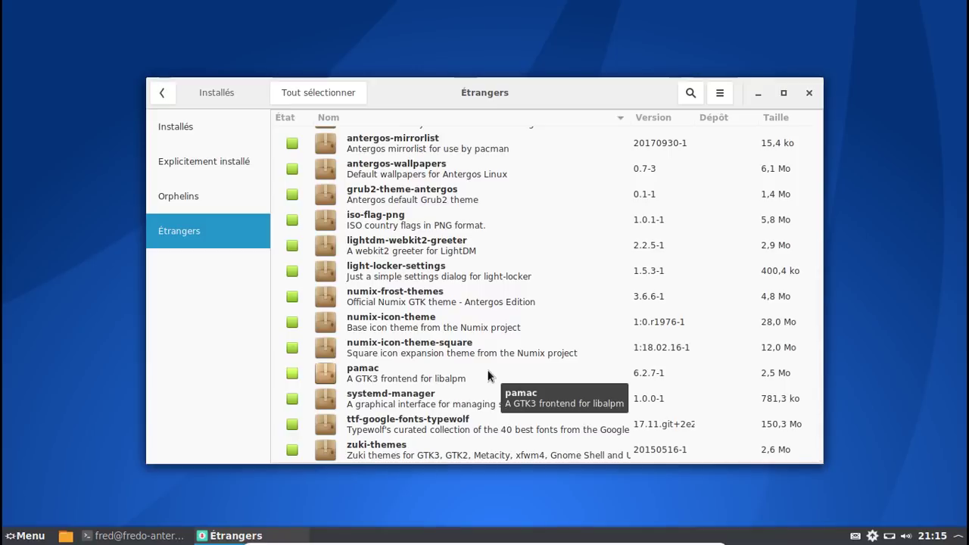
pyautogui.click(807, 92)
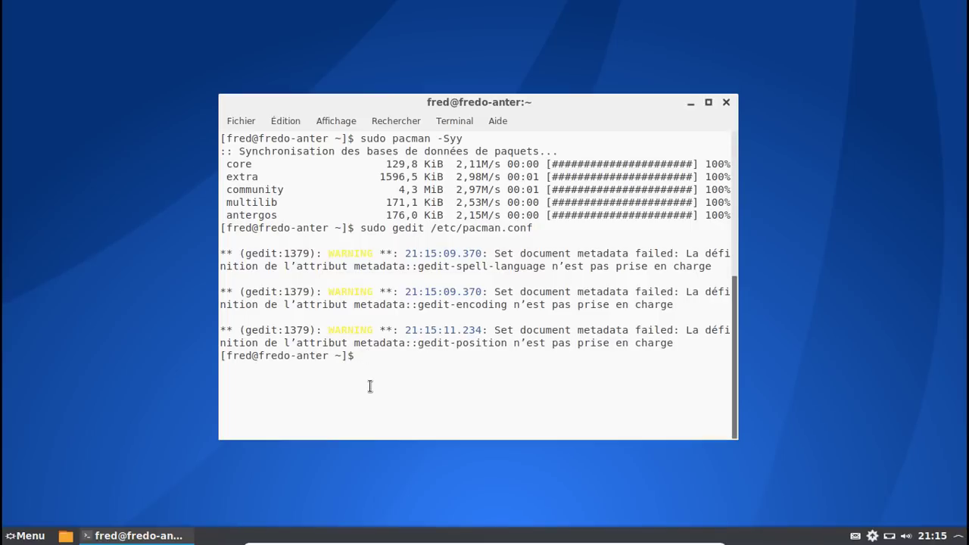
pyautogui.write('git clone https://alar')
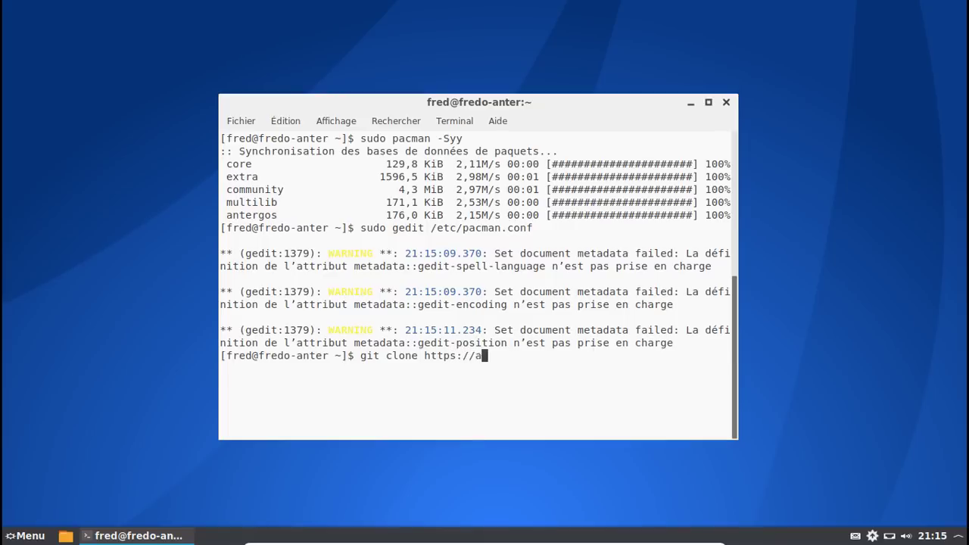
pyautogui.press('BackSpace')
pyautogui.press('BackSpace')
pyautogui.press('BackSpace')
pyautogui.write('ur.archlinu')
pyautogui.press('BackSpace')
pyautogui.press('BackSpace')
pyautogui.press('BackSpace')
pyautogui.press('BackSpace')
pyautogui.write('linux.org/')
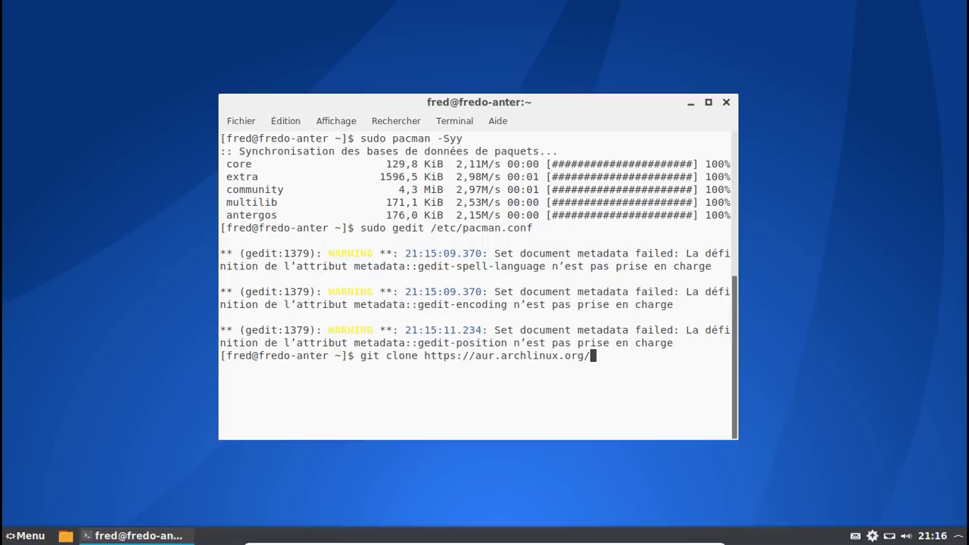
pyautogui.press('Return')
pyautogui.press('Up')
pyautogui.write('ti')
pyautogui.press('BackSpace')
pyautogui.write('rizen')
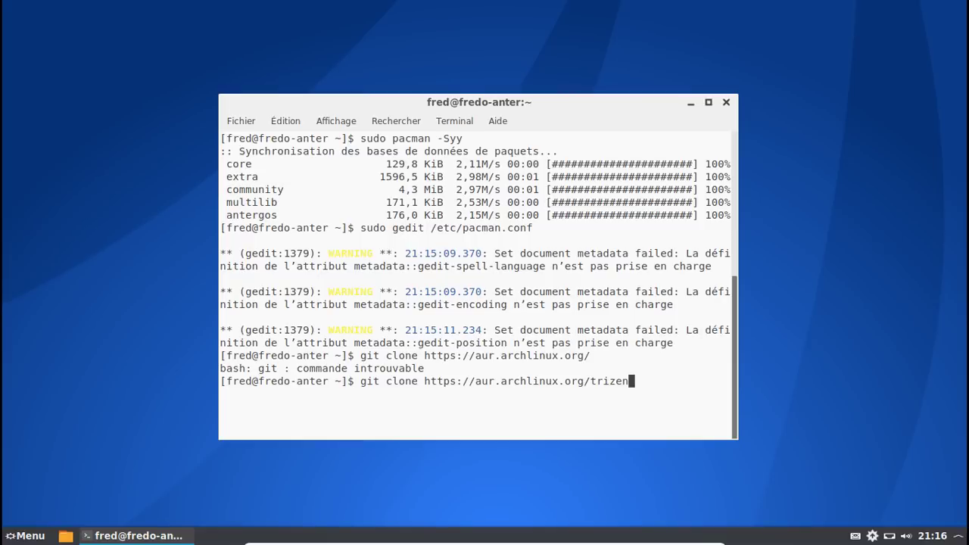
pyautogui.press('BackSpace')
pyautogui.press('BackSpace')
pyautogui.press('BackSpace')
pyautogui.press('BackSpace')
pyautogui.press('BackSpace')
pyautogui.press('BackSpace')
pyautogui.press('BackSpace')
pyautogui.press('BackSpace')
pyautogui.press('BackSpace')
pyautogui.press('BackSpace')
pyautogui.press('BackSpace')
pyautogui.press('BackSpace')
pyautogui.press('BackSpace')
pyautogui.press('BackSpace')
pyautogui.press('BackSpace')
pyautogui.press('BackSpace')
pyautogui.press('BackSpace')
pyautogui.press('BackSpace')
pyautogui.press('BackSpace')
pyautogui.press('BackSpace')
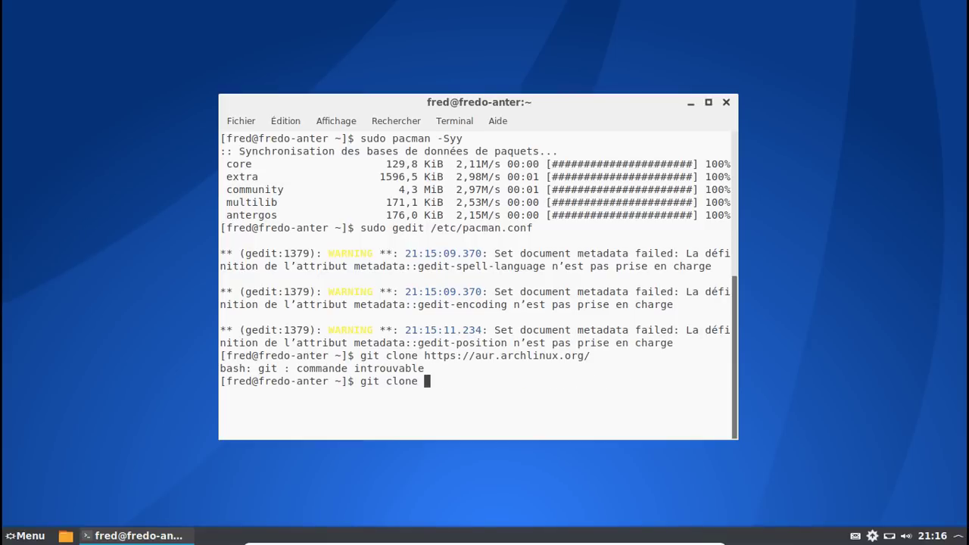
# Step: Install git with sudo pacman -S git, accepting the proposed packages
pyautogui.write('sudo pacman ')
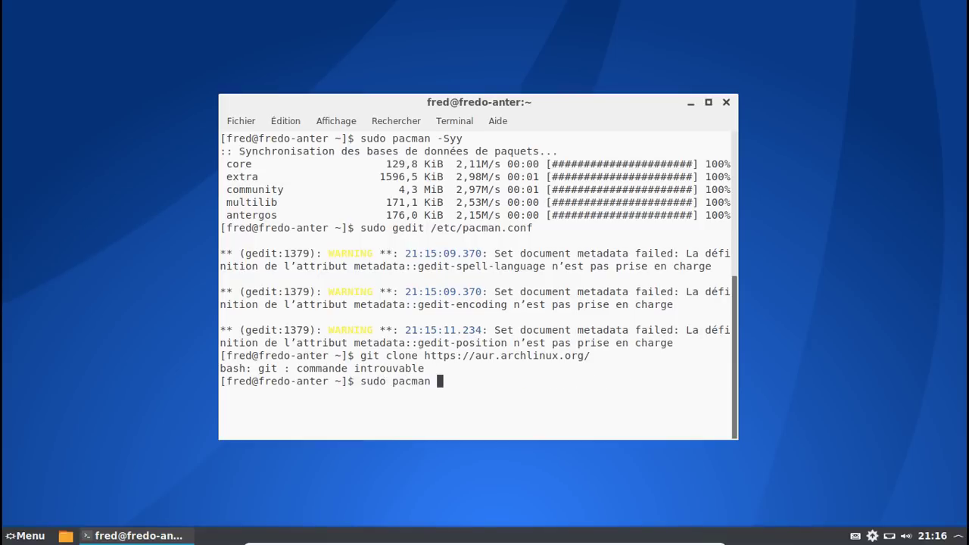
pyautogui.write('-S git')
pyautogui.press('Return')
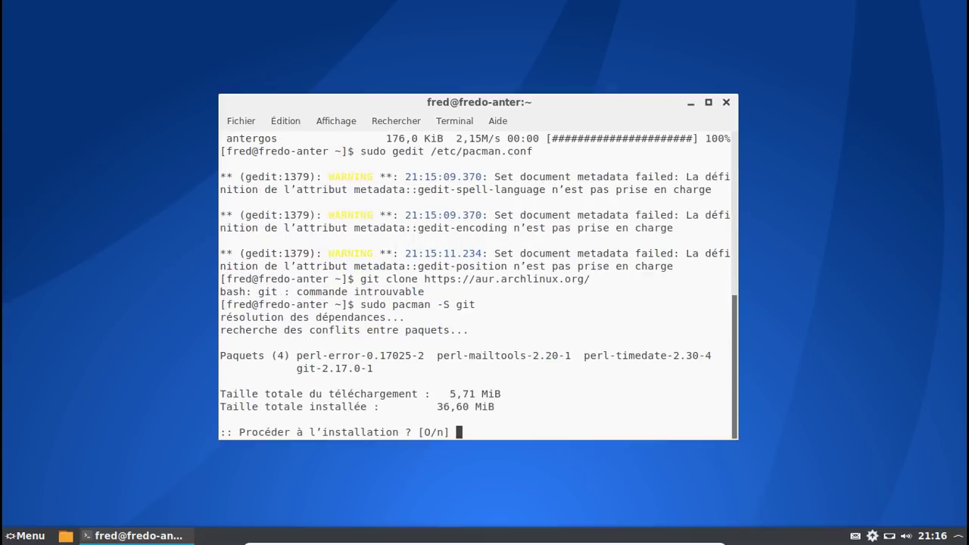
pyautogui.press('Return')
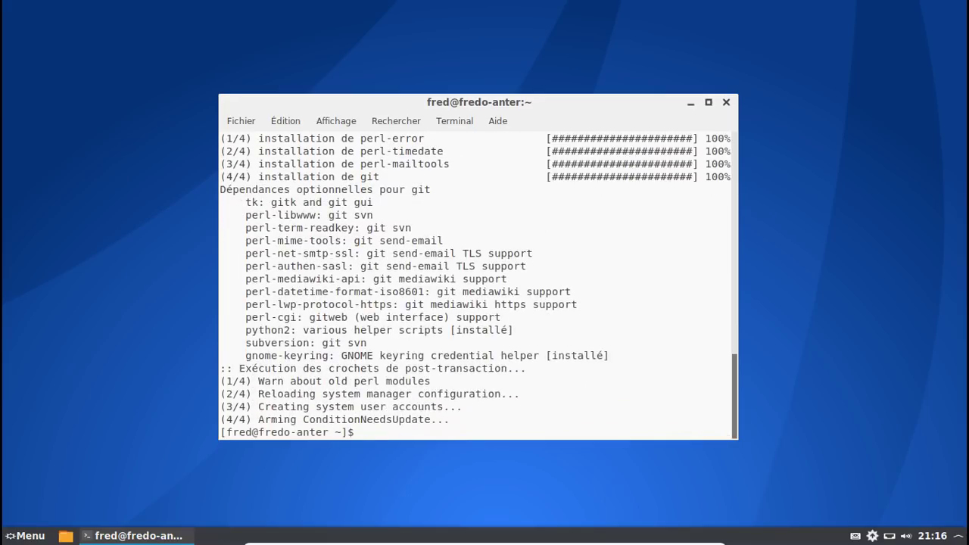
pyautogui.press('Up')
pyautogui.press('Up')
pyautogui.press('Up')
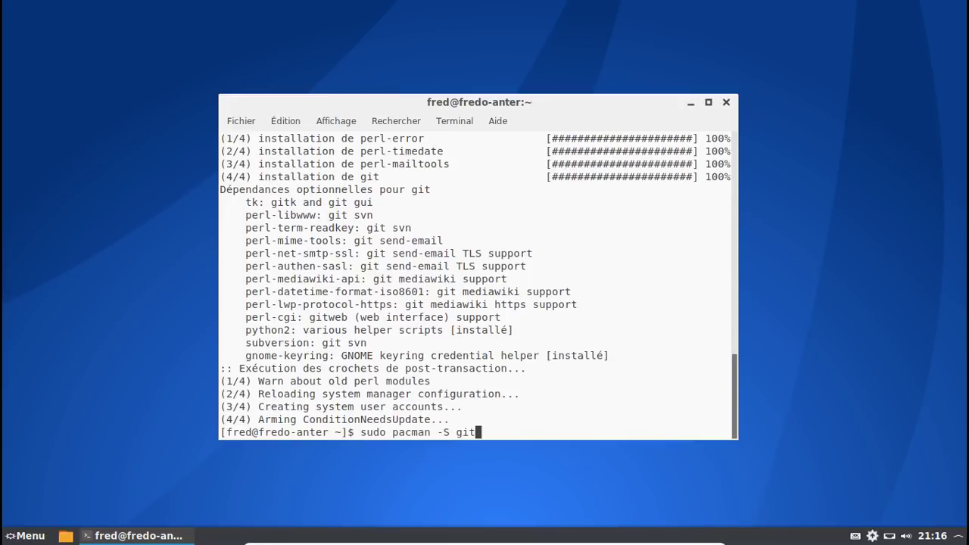
pyautogui.press('Down')
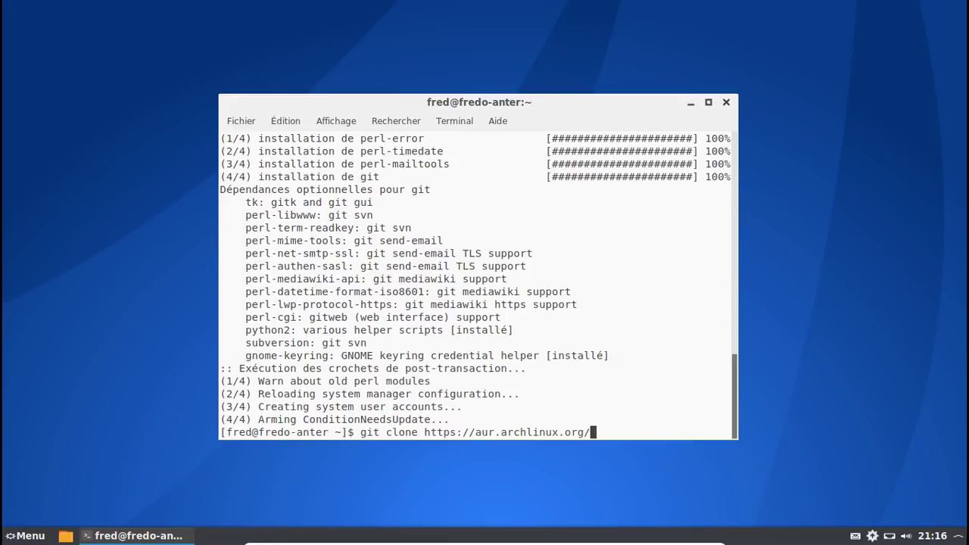
pyautogui.write('trizen.git')
pyautogui.press('Return')
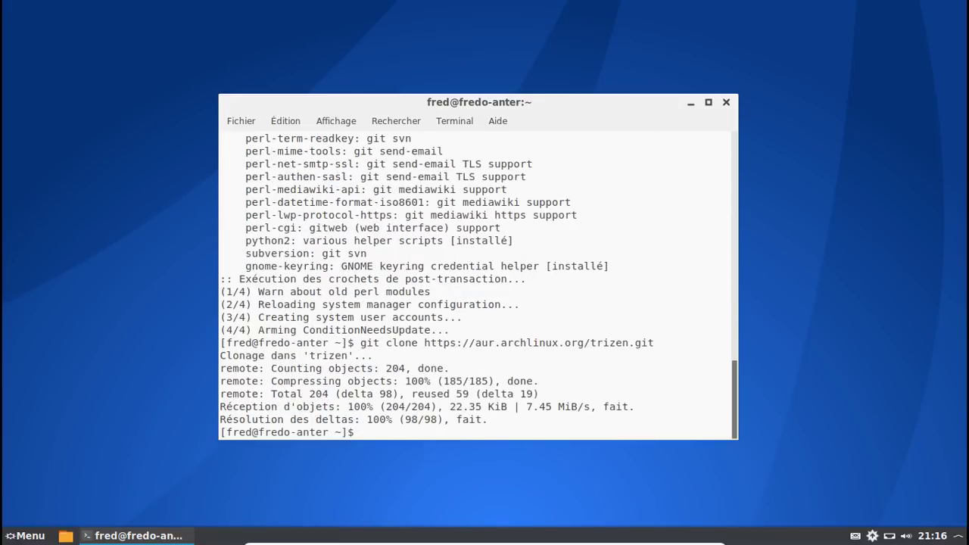
# Step: Run sudo pacman -S base-devel --needed to make sure the build tools are installed, accepting the default group selection
pyautogui.write('sudo pacman -S base-')
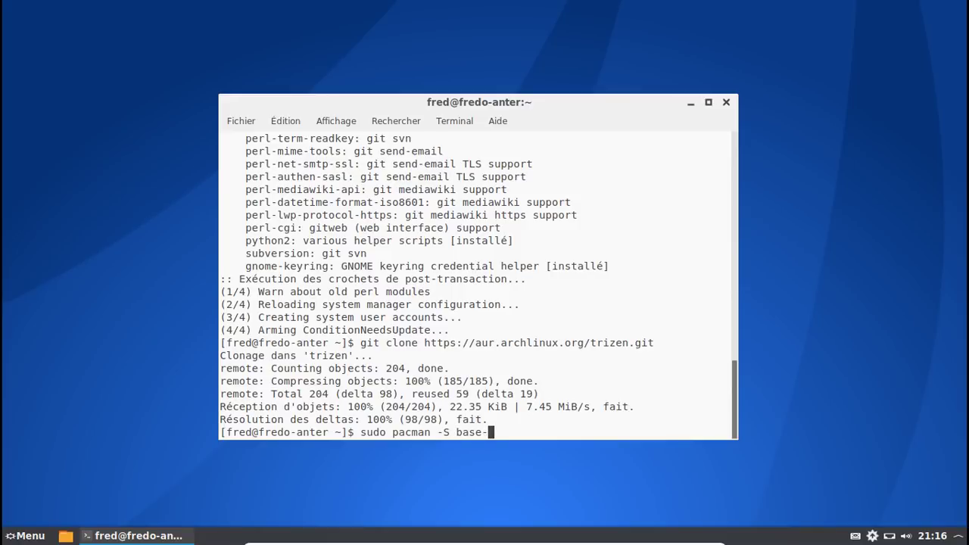
pyautogui.write('devel --enee')
pyautogui.press('BackSpace')
pyautogui.press('BackSpace')
pyautogui.press('BackSpace')
pyautogui.press('BackSpace')
pyautogui.write('needed')
pyautogui.press('Return')
pyautogui.press('Return')
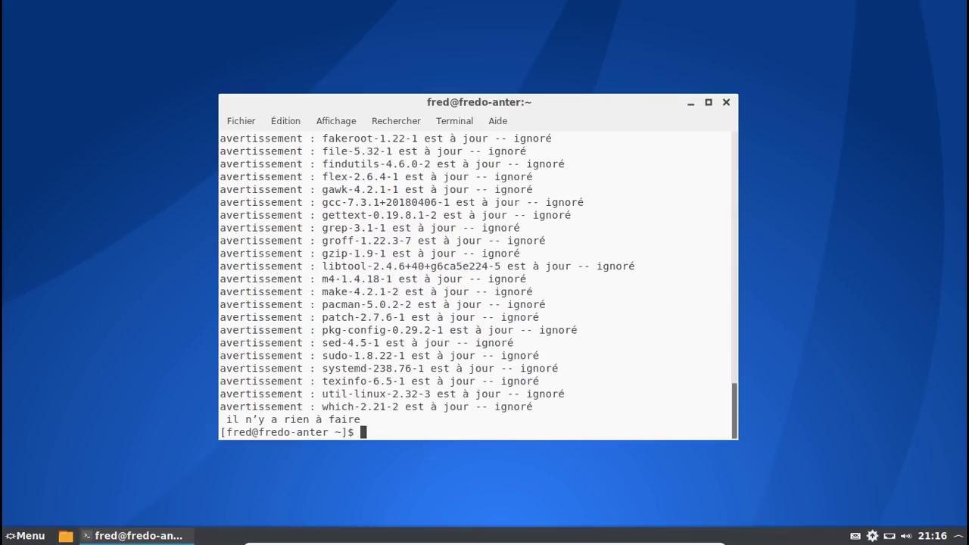
# Step: Build and install trizen from its cloned directory with makepkg -si, accepting the dependencies and the package installation
pyautogui.press('Up')
pyautogui.press('Up')
pyautogui.press('Down')
pyautogui.press('Down')
pyautogui.write('cd trizen')
pyautogui.press('Return')
pyautogui.write('makepkg -')
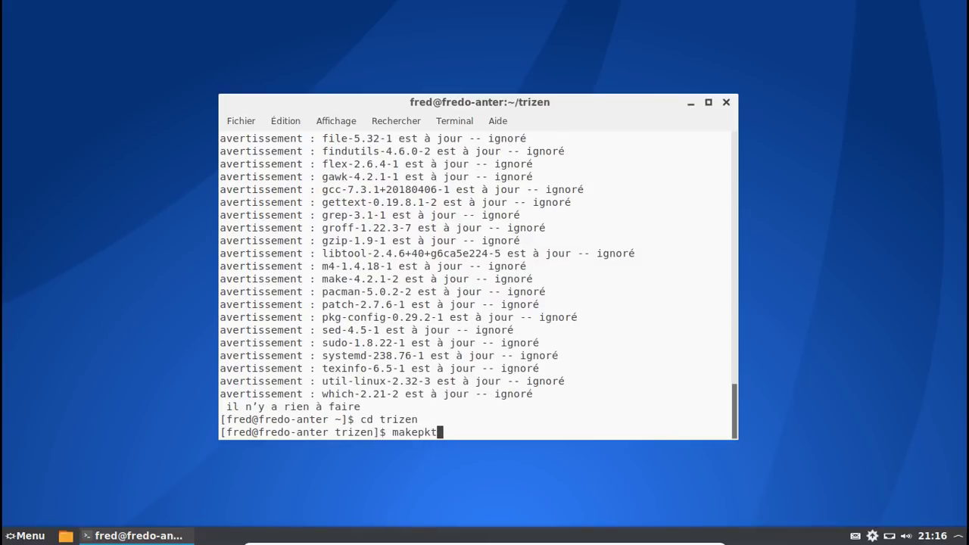
pyautogui.press('BackSpace')
pyautogui.press('BackSpace')
pyautogui.write('-si')
pyautogui.press('Return')
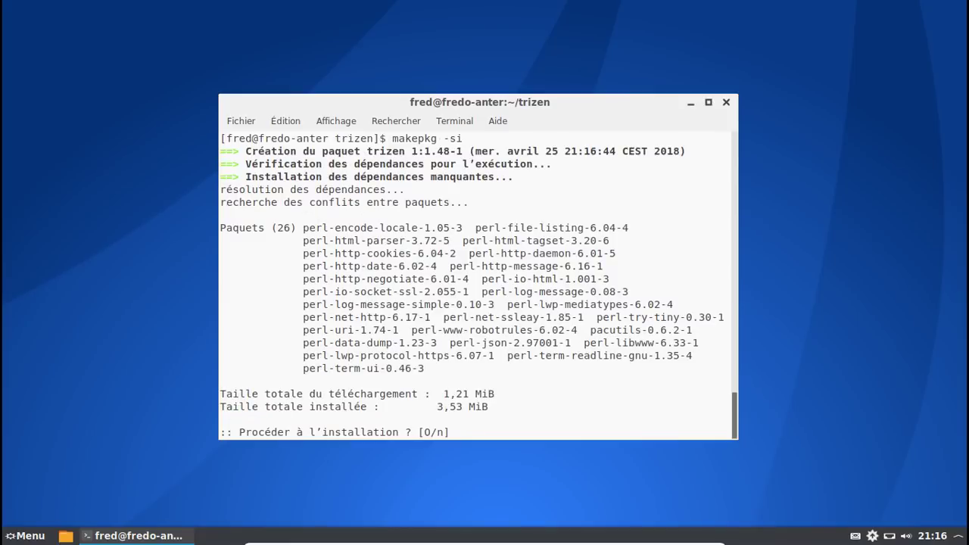
pyautogui.press('Return')
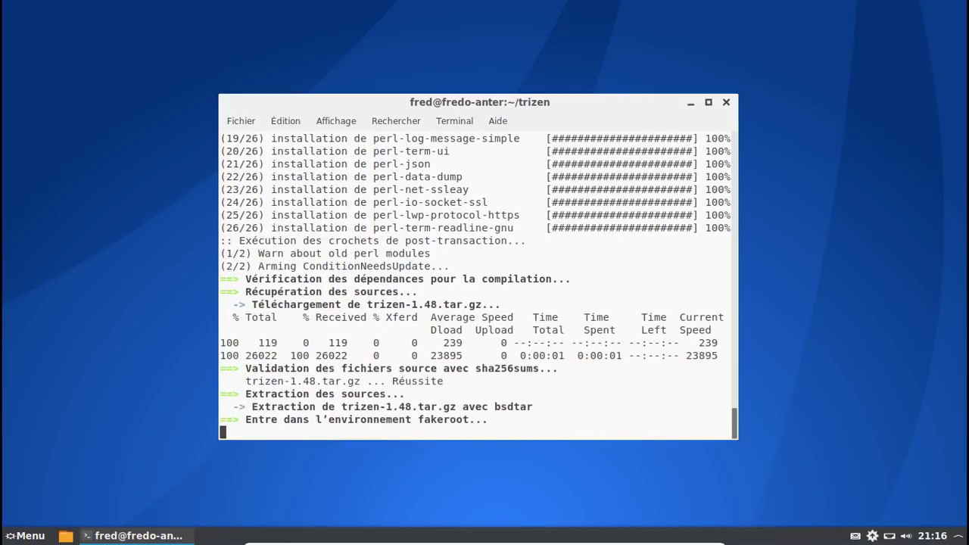
pyautogui.press('Return')
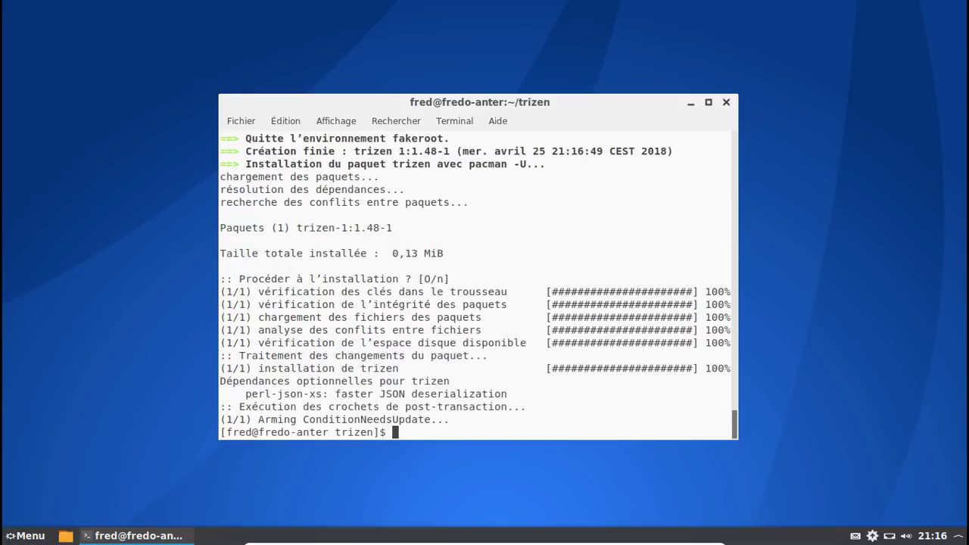
# Step: Return the terminal to the home directory and delete the trizen folder there with the file manager, closing it when done
pyautogui.write('cd')
pyautogui.press('Return')
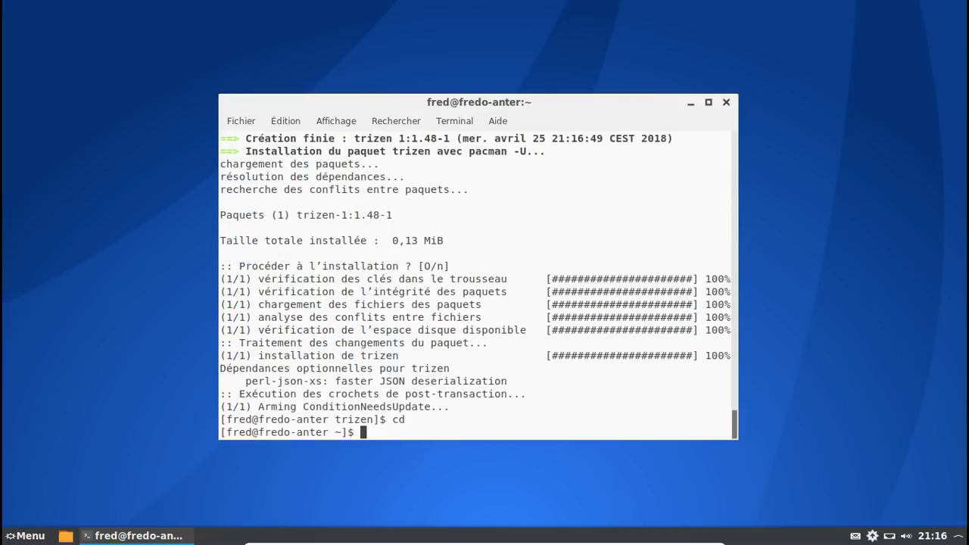
pyautogui.click(72, 538)
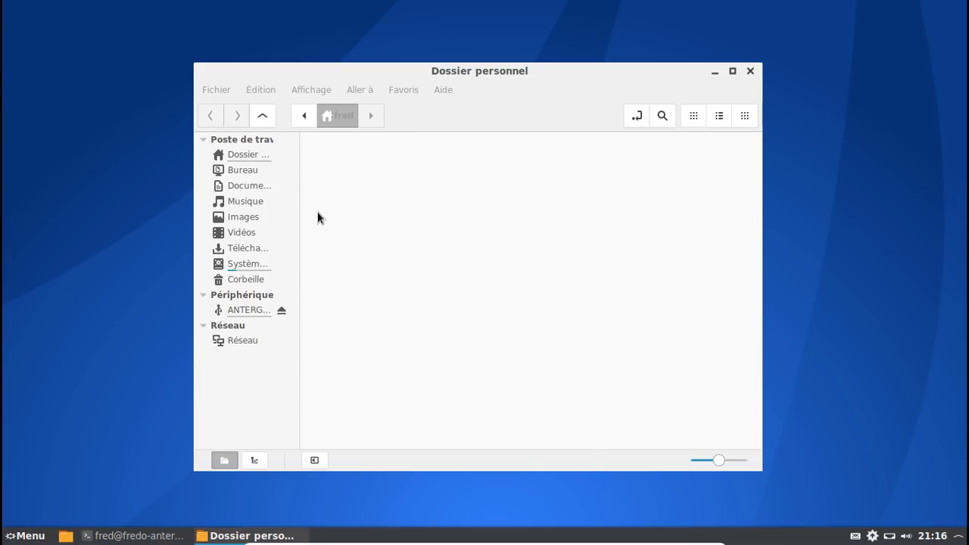
pyautogui.click(701, 219)
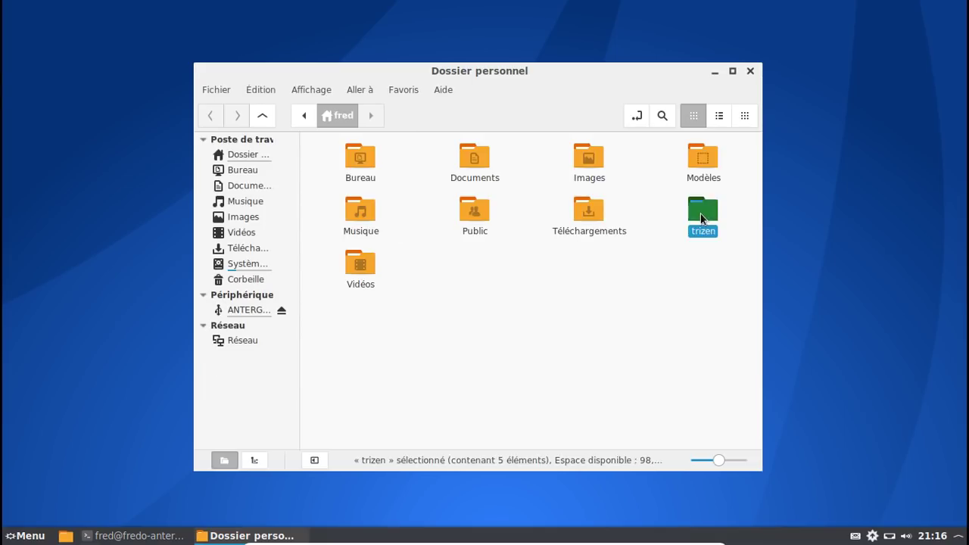
pyautogui.press('Delete')
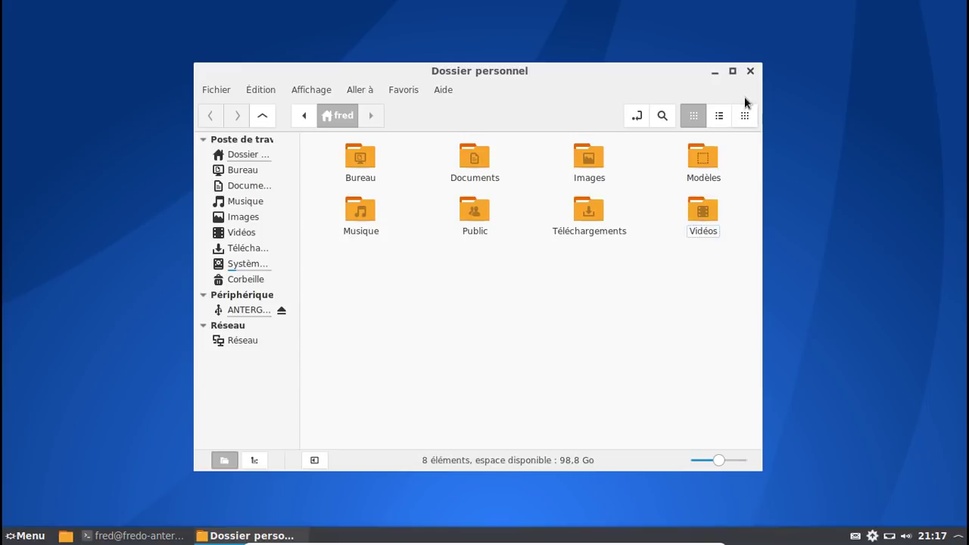
pyautogui.click(749, 72)
# Step: Refresh the databases and update all repository and AUR packages with trizen -Syyu
pyautogui.write('trizen -Syyu')
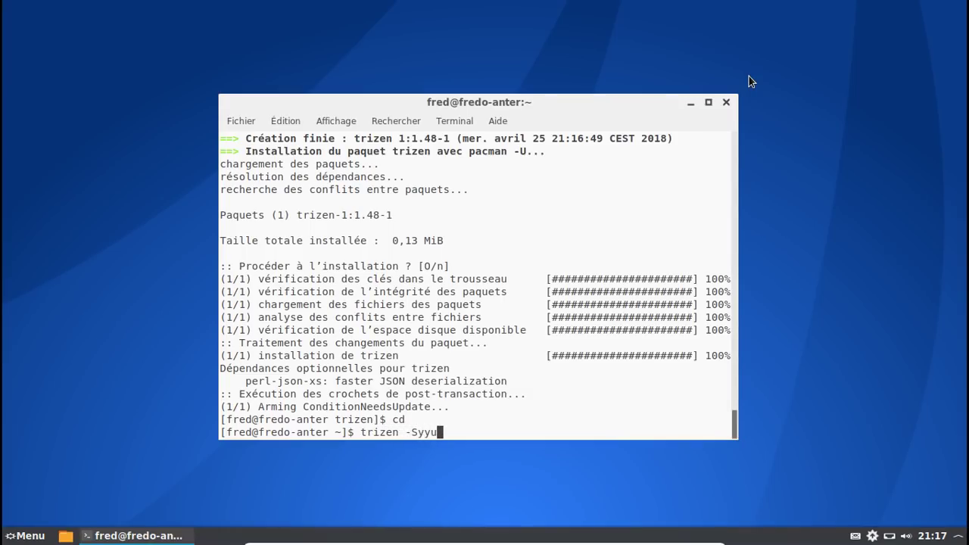
pyautogui.press('Return')
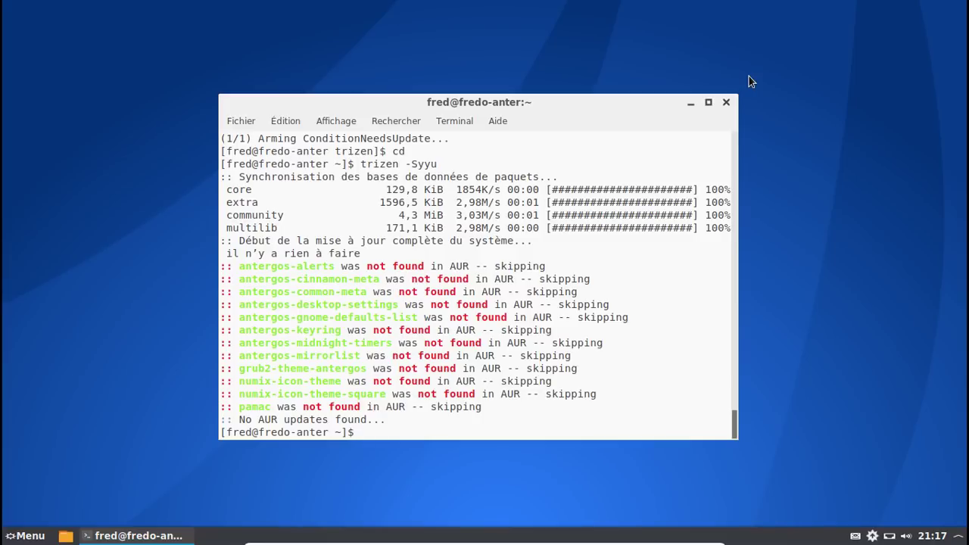
# Step: Start installing pamac-aur with trizen -S, look over its PKGBUILD, and decline editing both PKGBUILD and pamac.install
pyautogui.write('trizen -S pamac-aur')
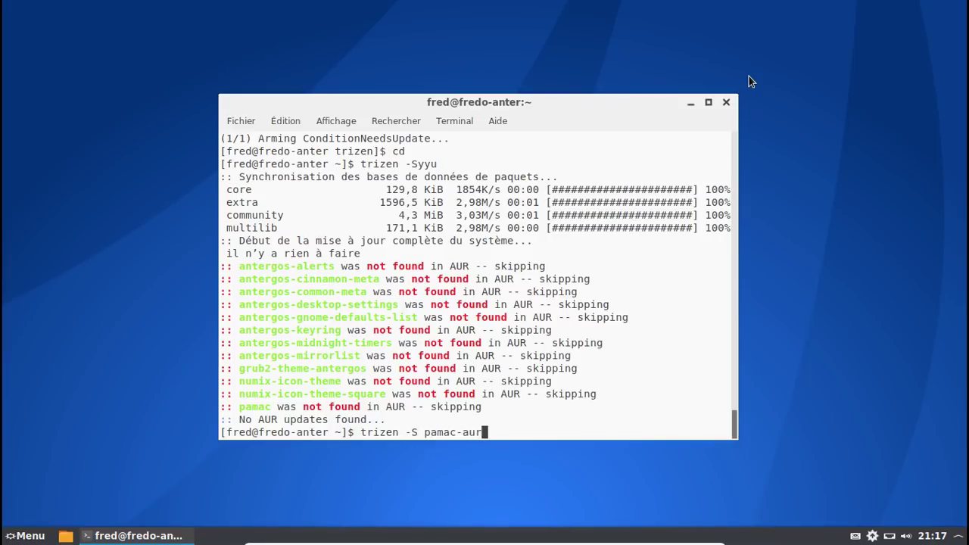
pyautogui.press('Return')
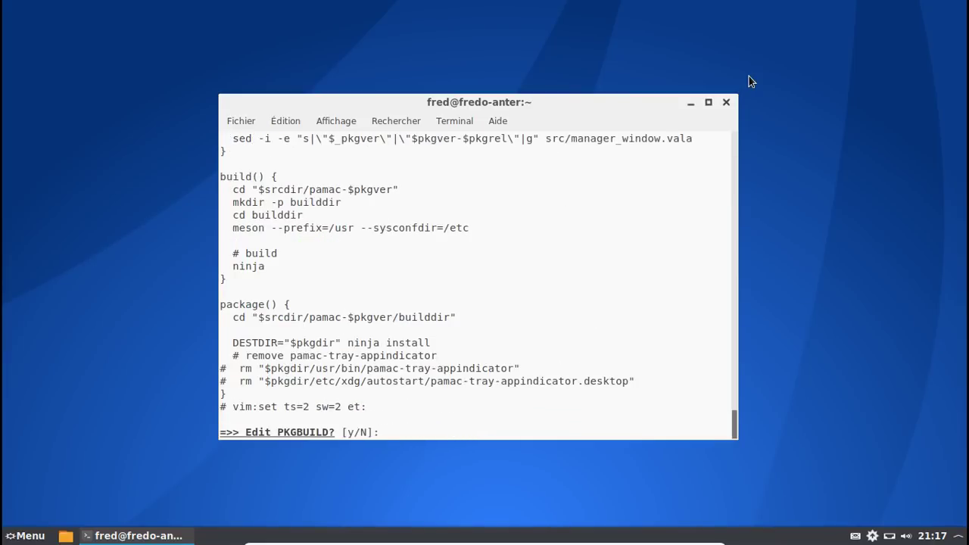
pyautogui.scroll(12, 495, 251)
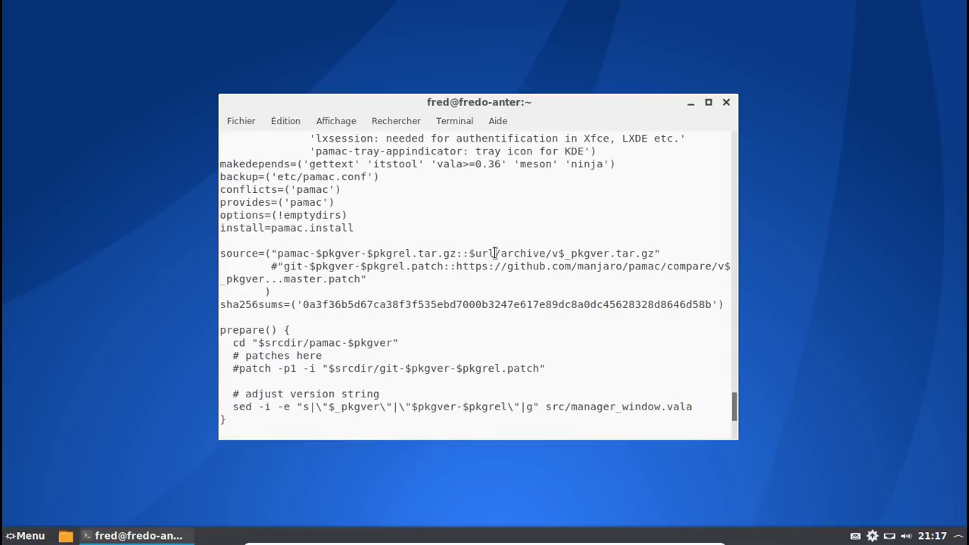
pyautogui.scroll(-12, 495, 252)
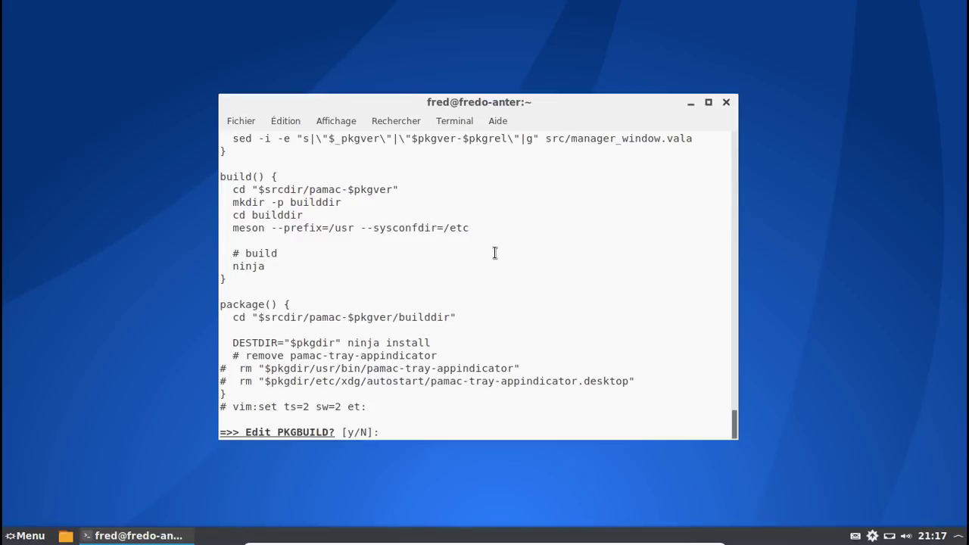
pyautogui.write('n')
pyautogui.press('Return')
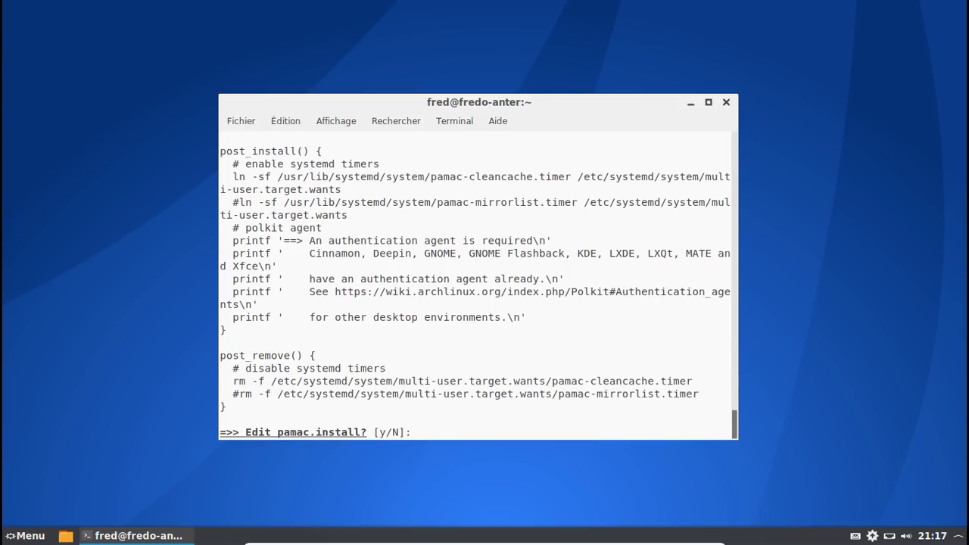
pyautogui.write('n')
pyautogui.press('Return')
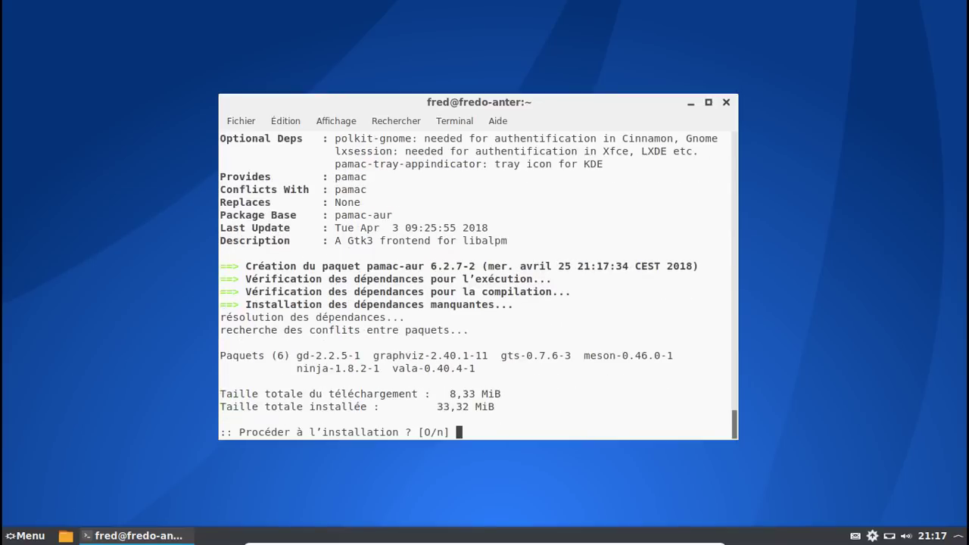
# Step: Accept the build dependencies, agree to remove the conflicting pamac package, and confirm the pamac-aur installation
pyautogui.press('Return')
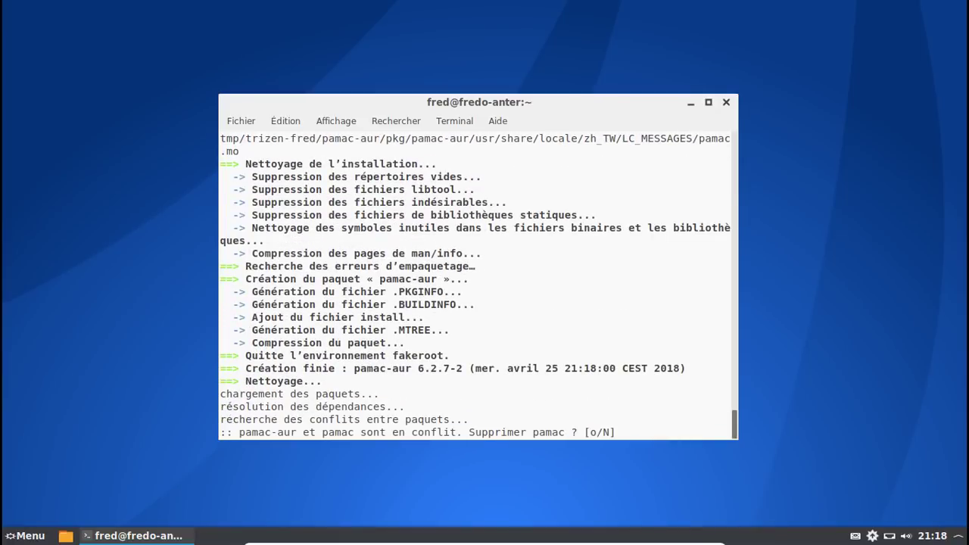
pyautogui.write('o')
pyautogui.press('Return')
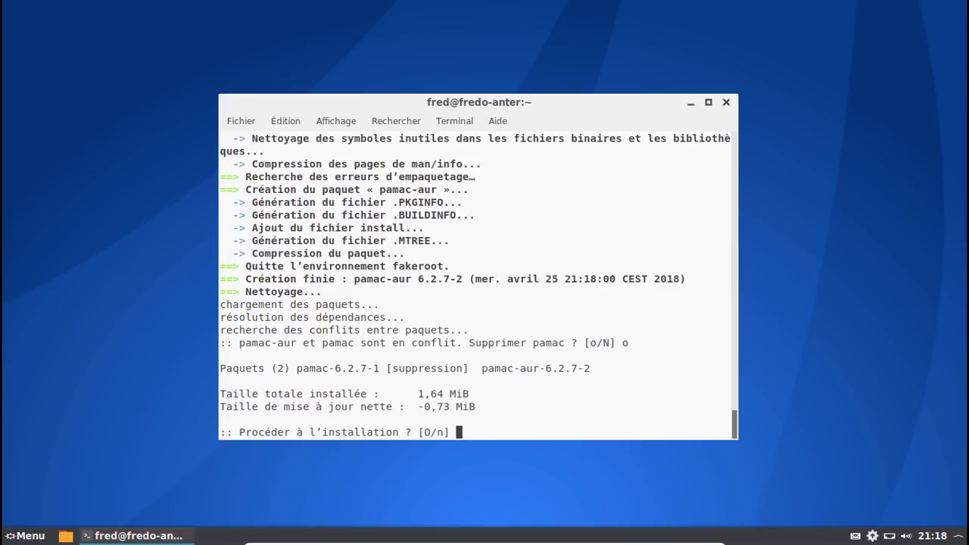
pyautogui.press('Return')
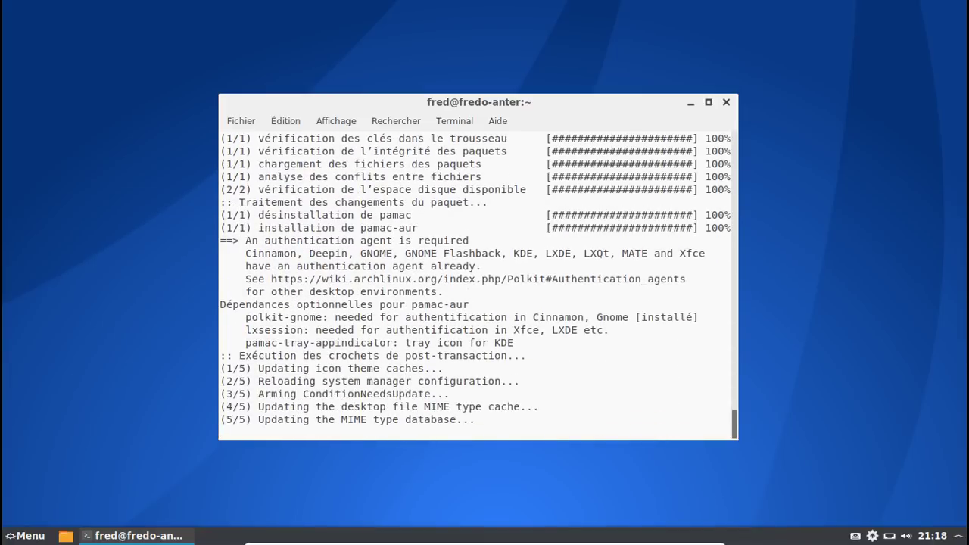
# Step: Run trizen -Syyu again to recheck for system and AUR updates, then close the terminal
pyautogui.press('Up')
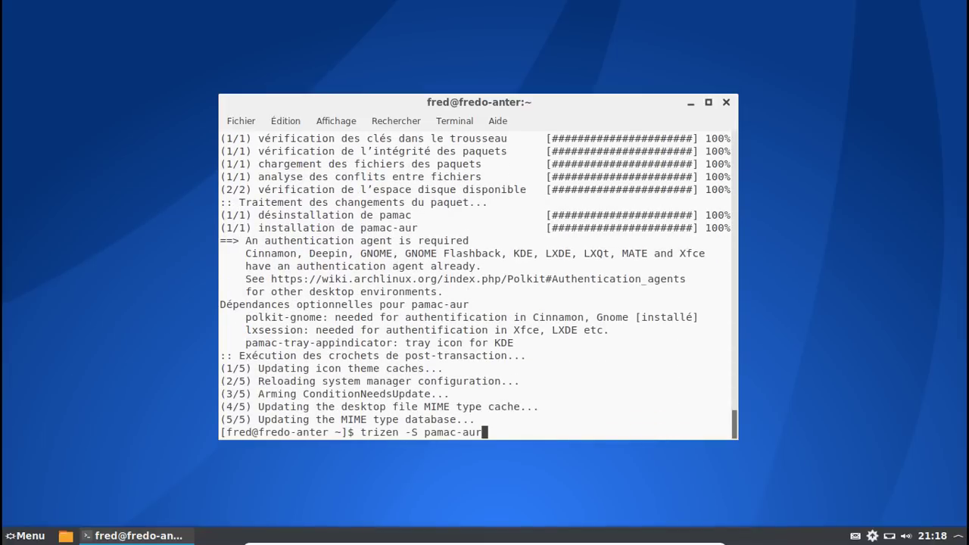
pyautogui.press('BackSpace')
pyautogui.press('BackSpace')
pyautogui.press('BackSpace')
pyautogui.press('BackSpace')
pyautogui.press('BackSpace')
pyautogui.press('BackSpace')
pyautogui.press('BackSpace')
pyautogui.press('BackSpace')
pyautogui.press('BackSpace')
pyautogui.press('BackSpace')
pyautogui.write('yyu')
pyautogui.press('Return')
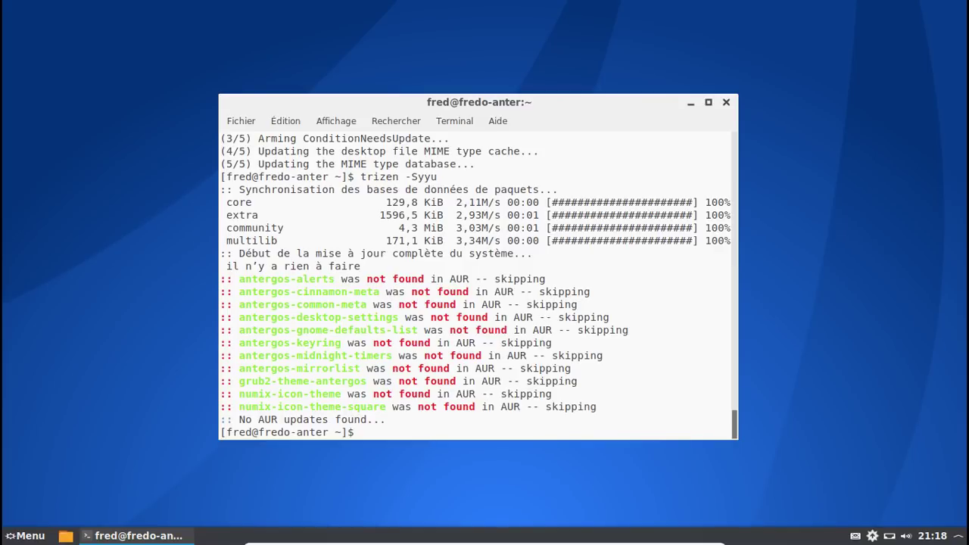
pyautogui.click(730, 100)
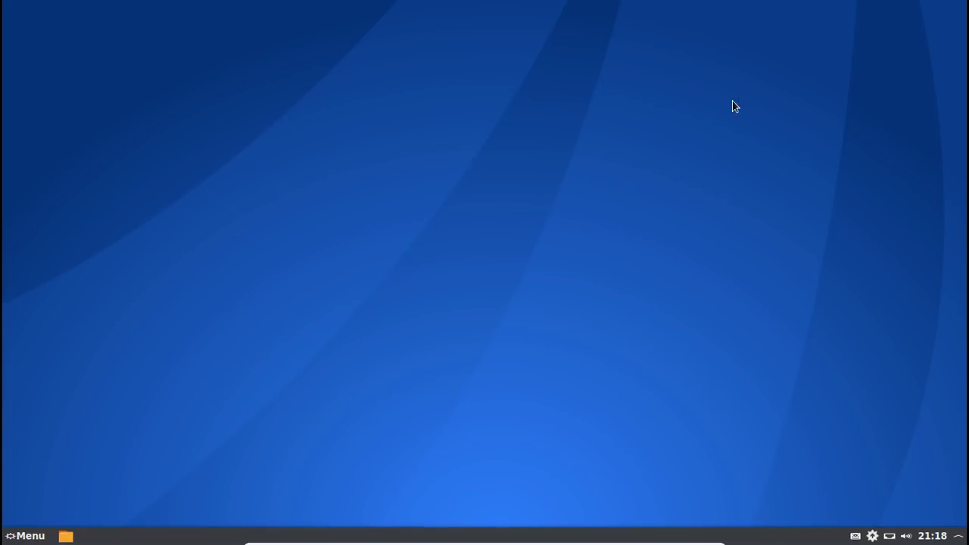
# Step: Log out of the current Cinnamon session and confirm
pyautogui.click(18, 539)
pyautogui.click(46, 395)
pyautogui.click(573, 298)
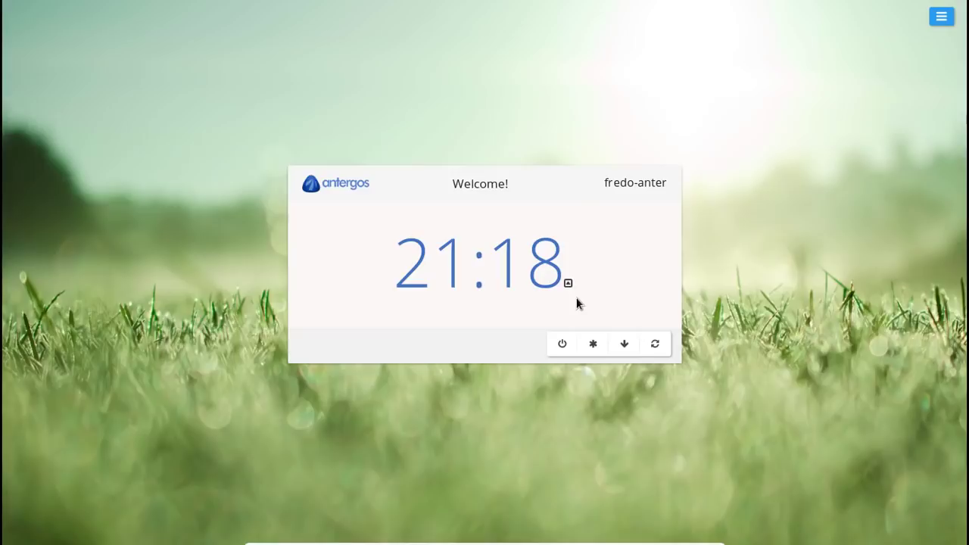
# Step: Log back in from the greeter by entering the account password
pyautogui.click(547, 280)
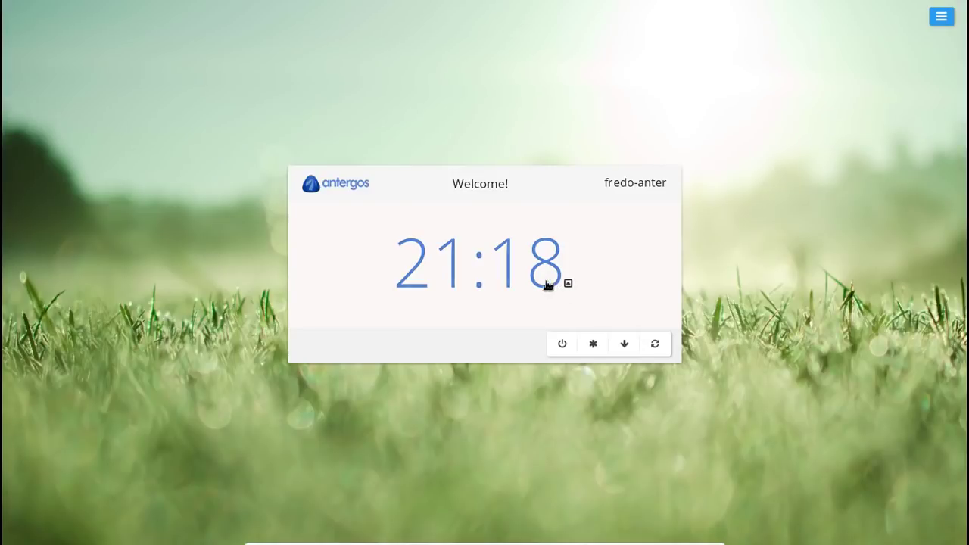
pyautogui.write('******')
pyautogui.press('Return')
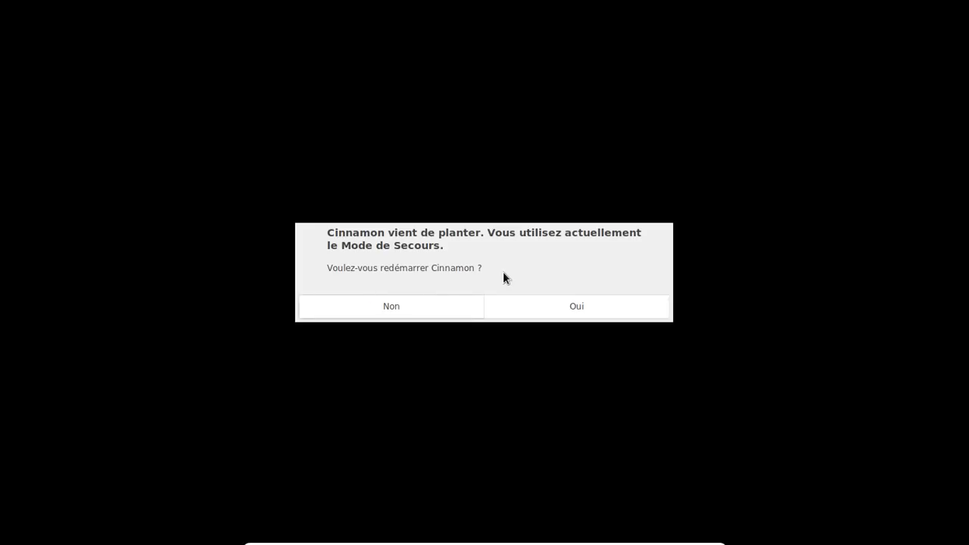
# Step: Agree to restart Cinnamon after the crash and dismiss the software rendering notification
pyautogui.click(572, 315)
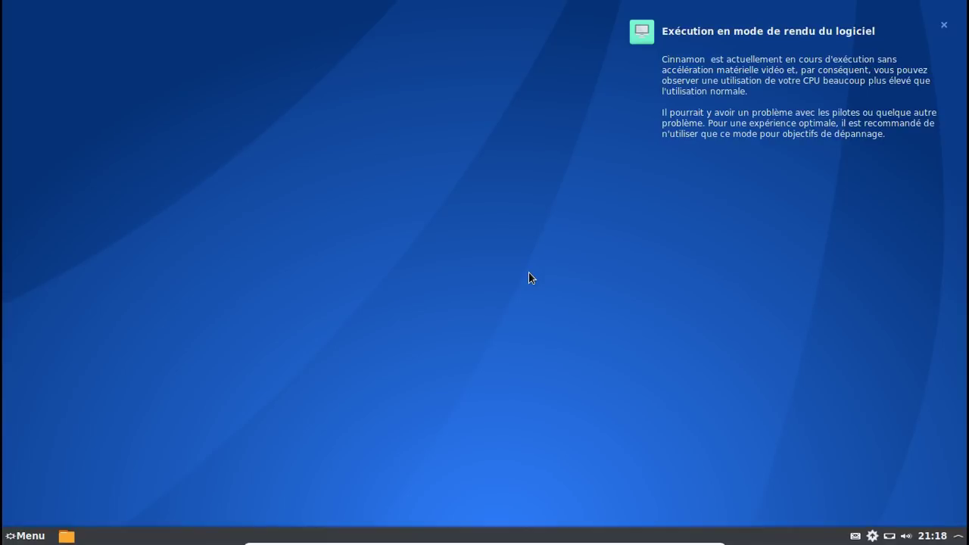
pyautogui.click(943, 26)
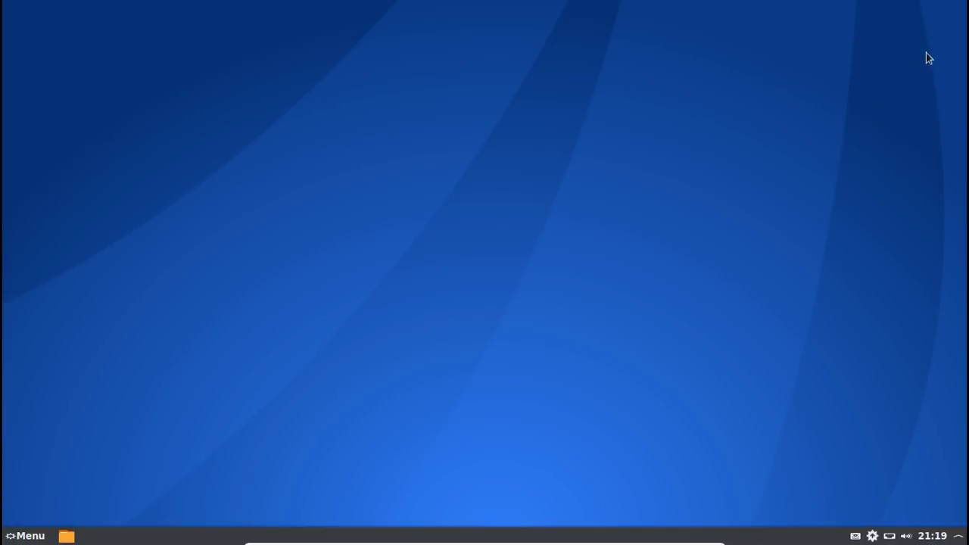
# Step: Open Information système from the preferences applications to examine the operating system, Cinnamon and kernel versions
pyautogui.click(27, 536)
pyautogui.moveTo(155, 482)
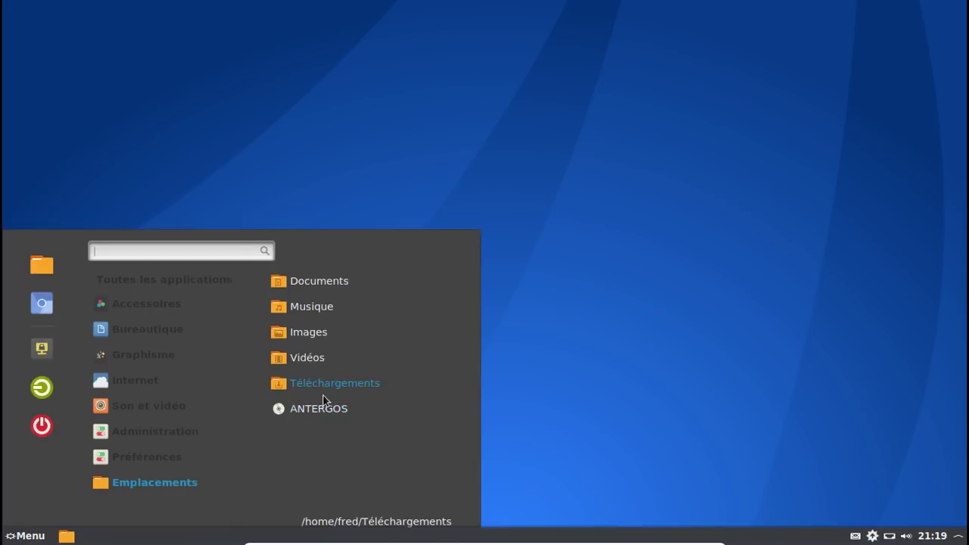
pyautogui.moveTo(169, 459)
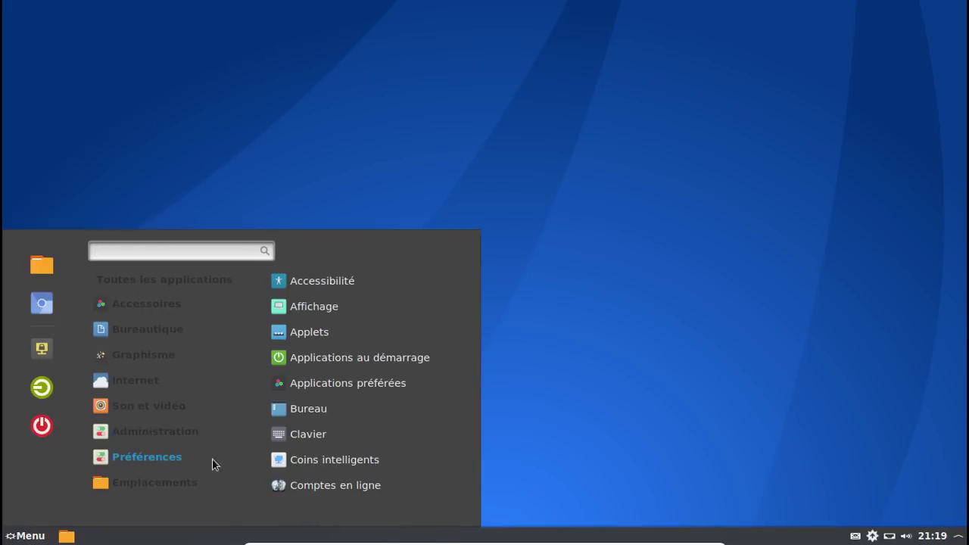
pyautogui.scroll(-6, 341, 411)
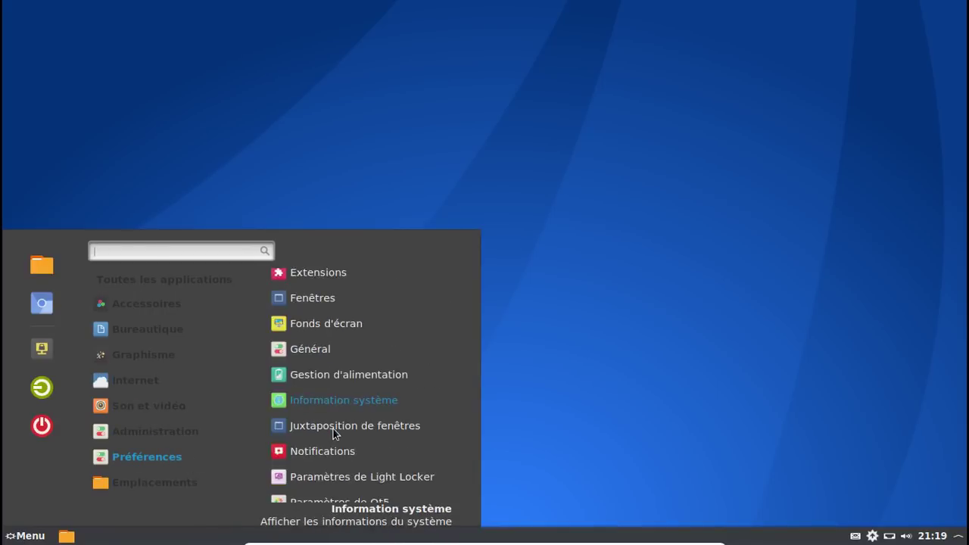
pyautogui.click(332, 411)
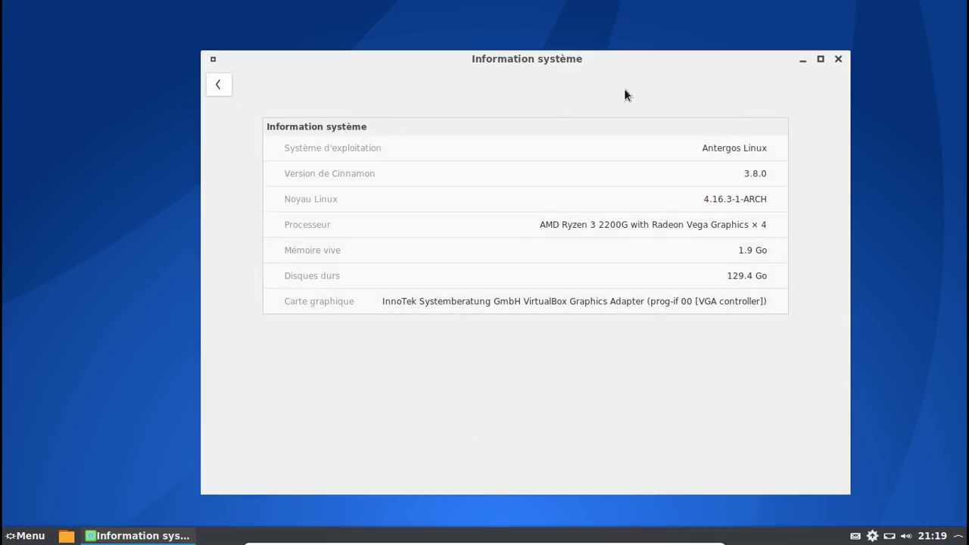
# Step: Go to the Thèmes settings, set the desktop (Bureau) theme to cinnamon, and check how the application menu looks
pyautogui.click(218, 85)
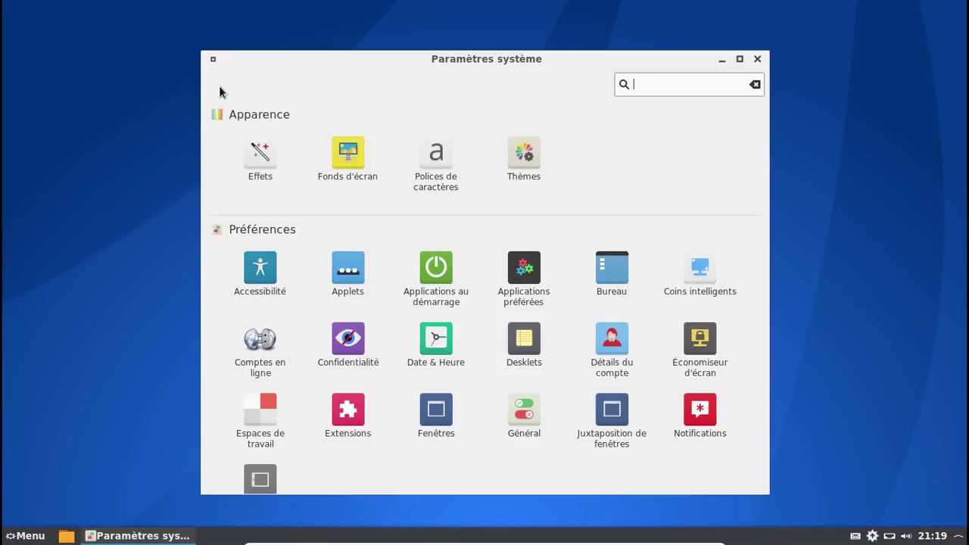
pyautogui.click(526, 165)
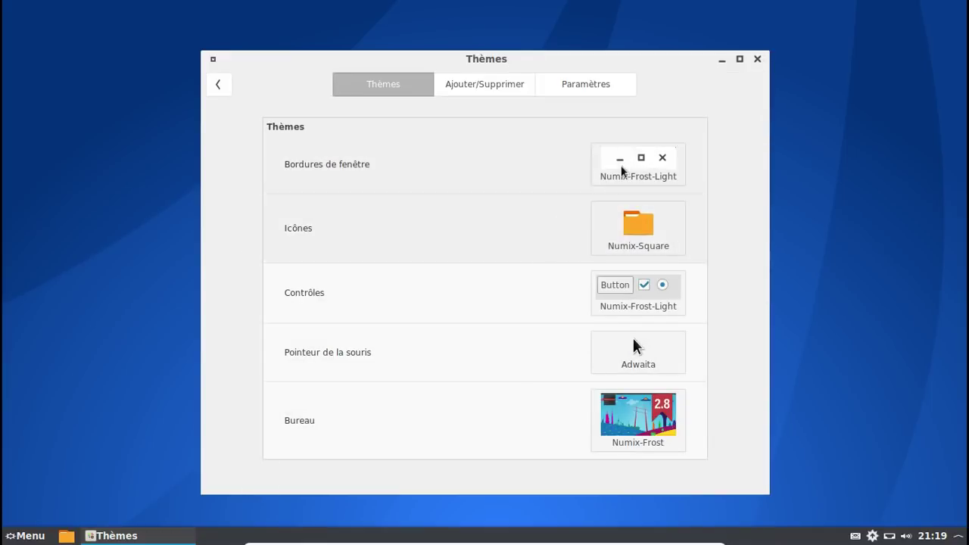
pyautogui.click(638, 414)
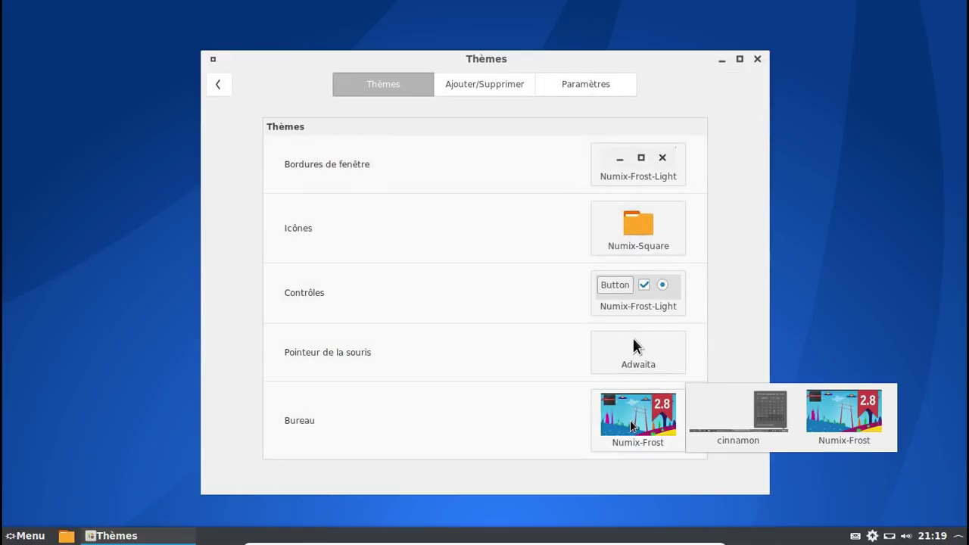
pyautogui.click(725, 422)
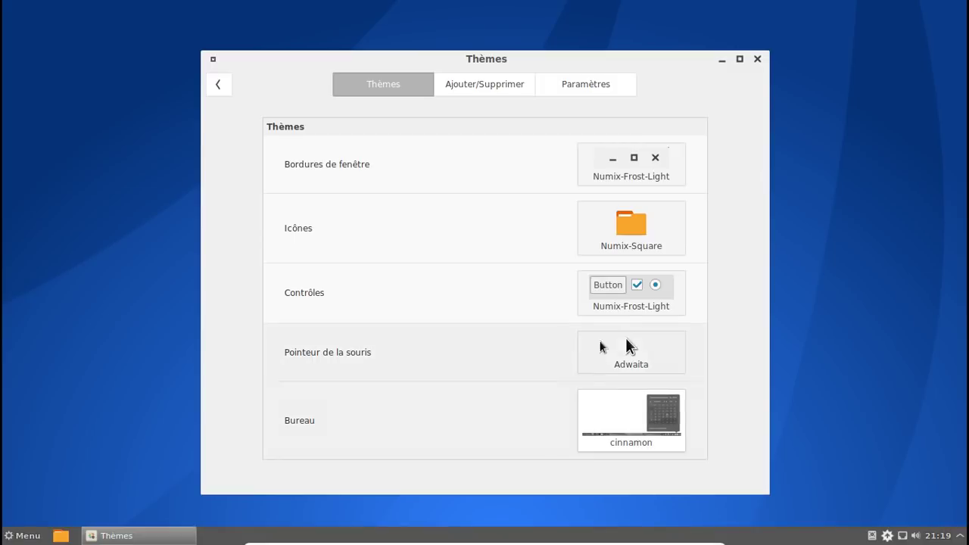
pyautogui.click(14, 537)
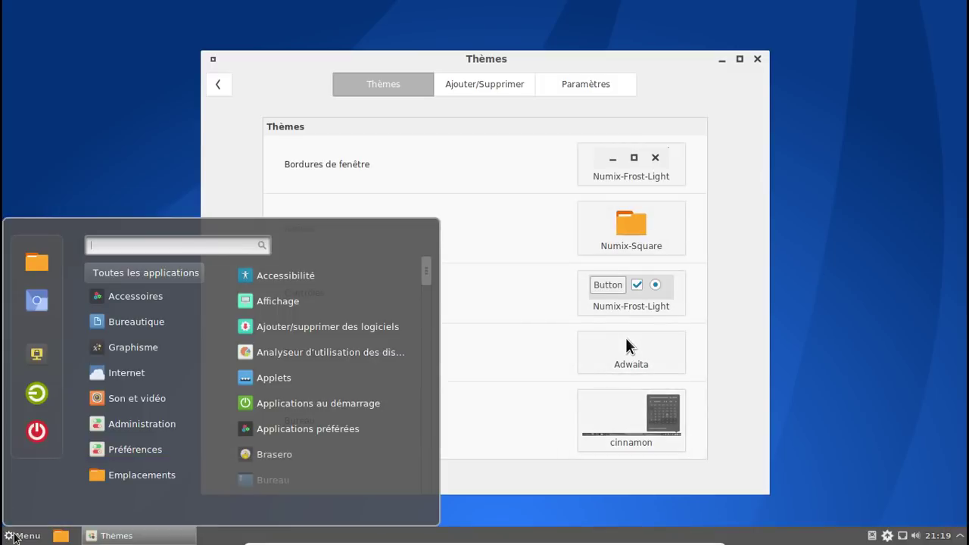
pyautogui.click(12, 536)
# Step: Set the icons and controls themes to Adwaita and the window borders to Zukitre
pyautogui.click(625, 227)
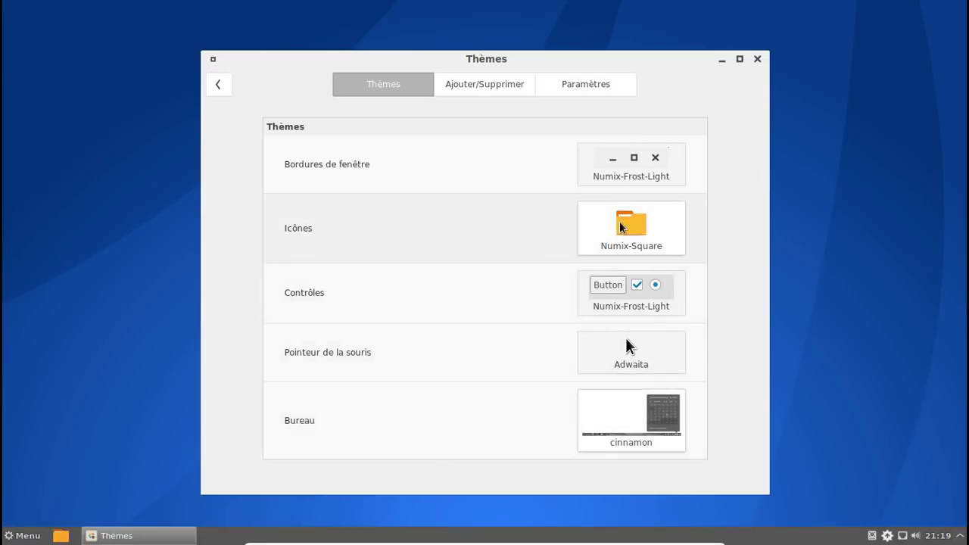
pyautogui.click(643, 235)
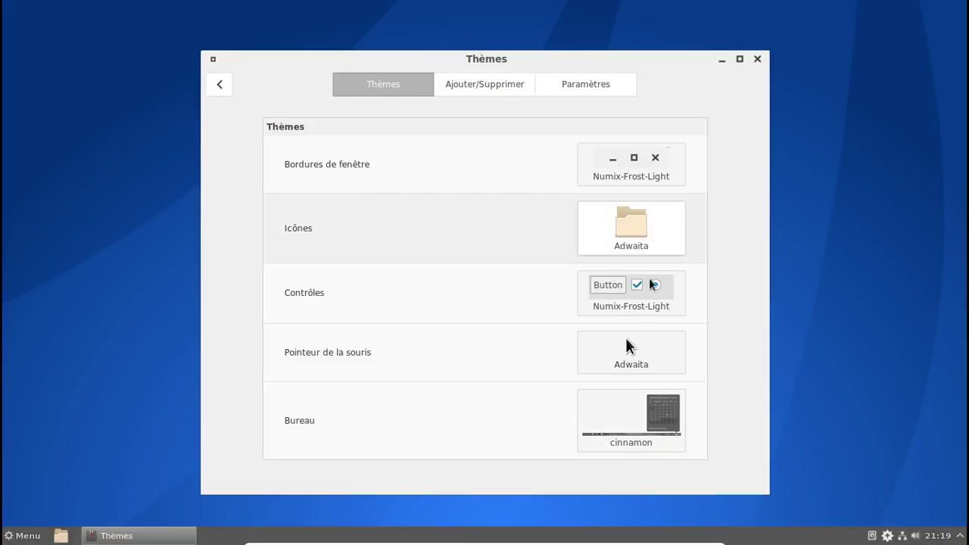
pyautogui.click(650, 295)
pyautogui.click(642, 241)
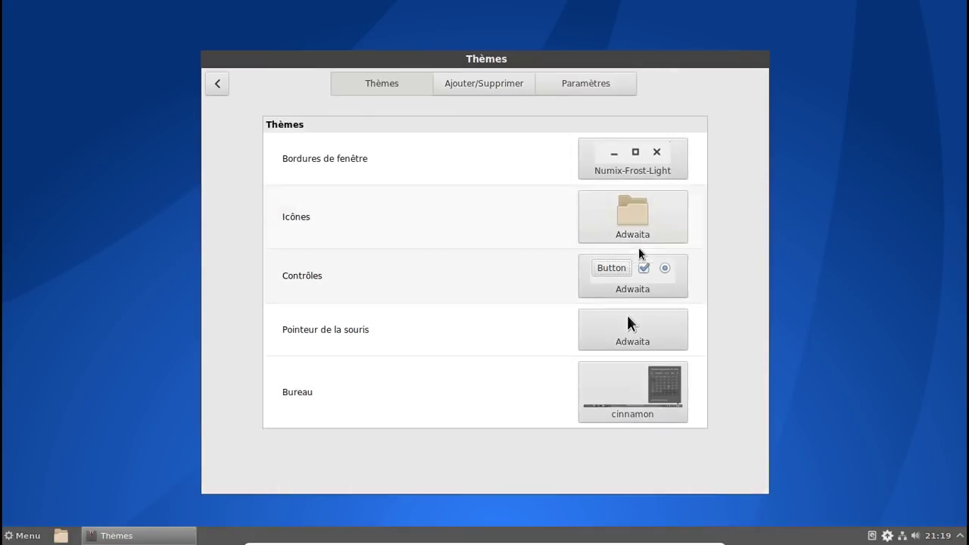
pyautogui.click(619, 171)
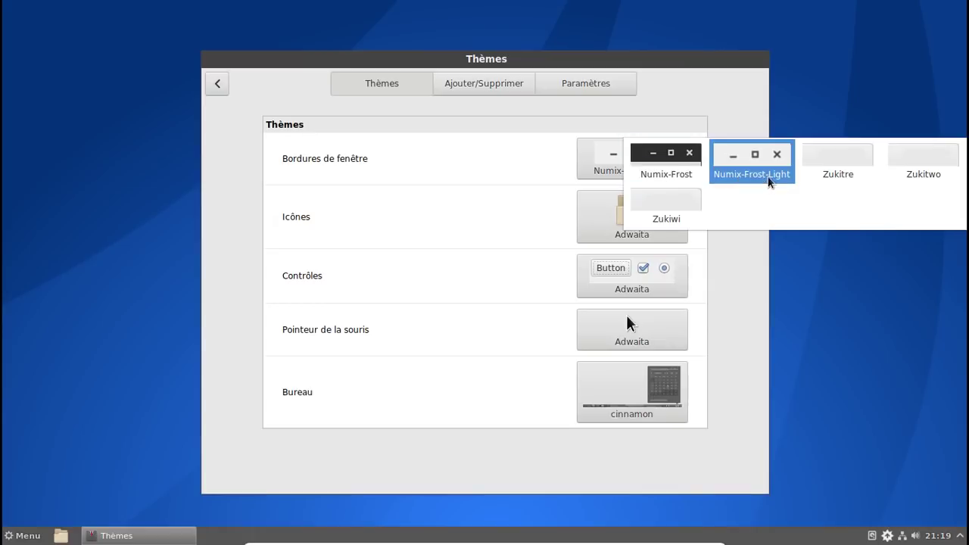
pyautogui.click(836, 171)
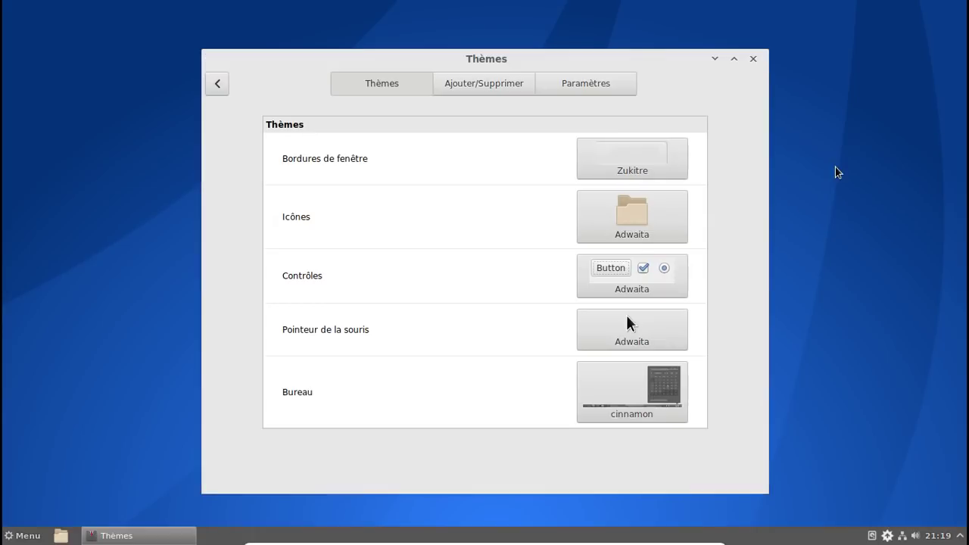
# Step: Enable displaying icons in menus and in buttons in the theme options, and close the theme settings
pyautogui.click(599, 84)
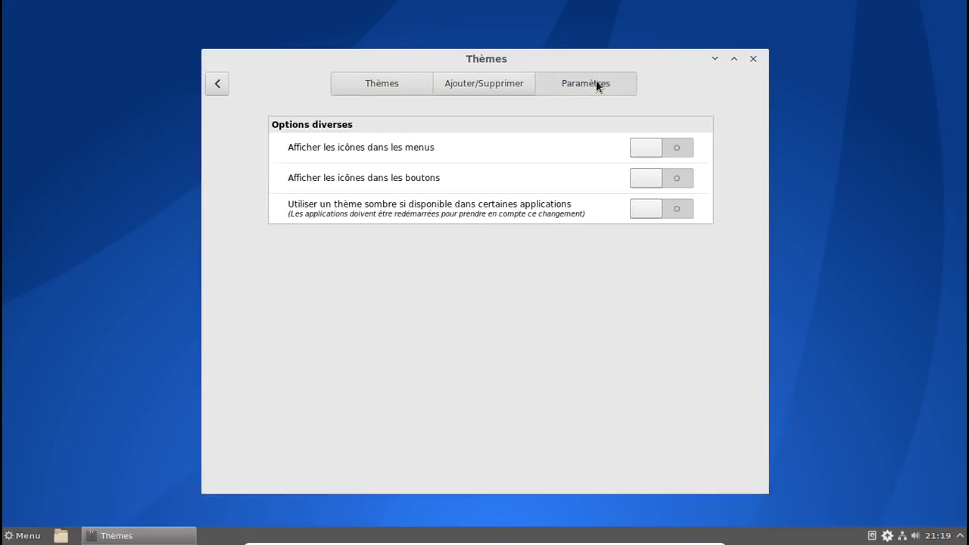
pyautogui.click(646, 148)
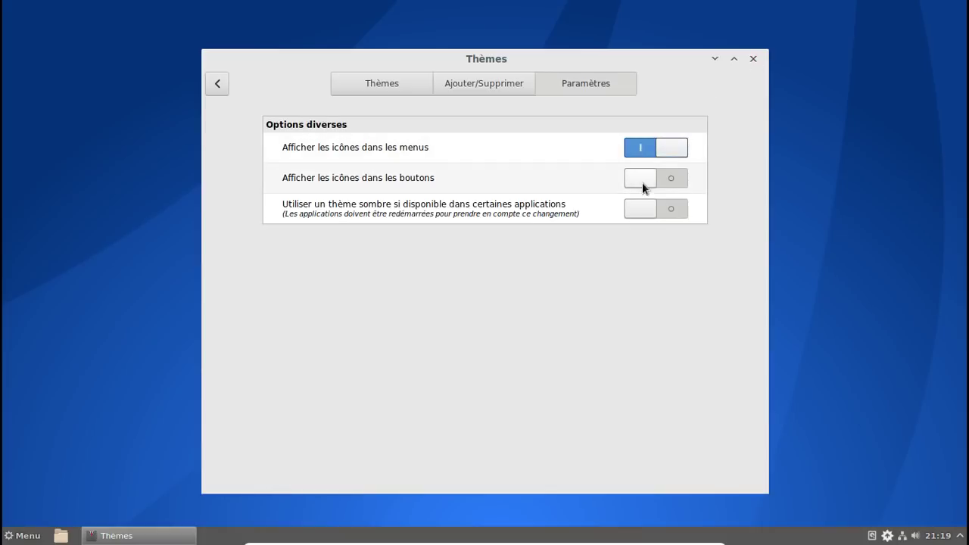
pyautogui.click(642, 183)
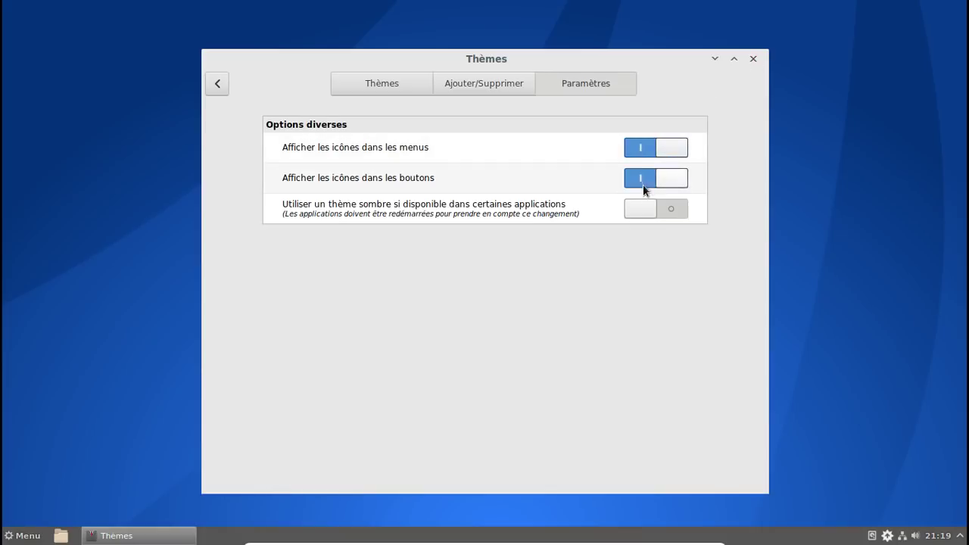
pyautogui.click(753, 59)
# Step: Look through the application categories with the new theme, view Information système and the system settings overview, and close the window
pyautogui.click(22, 536)
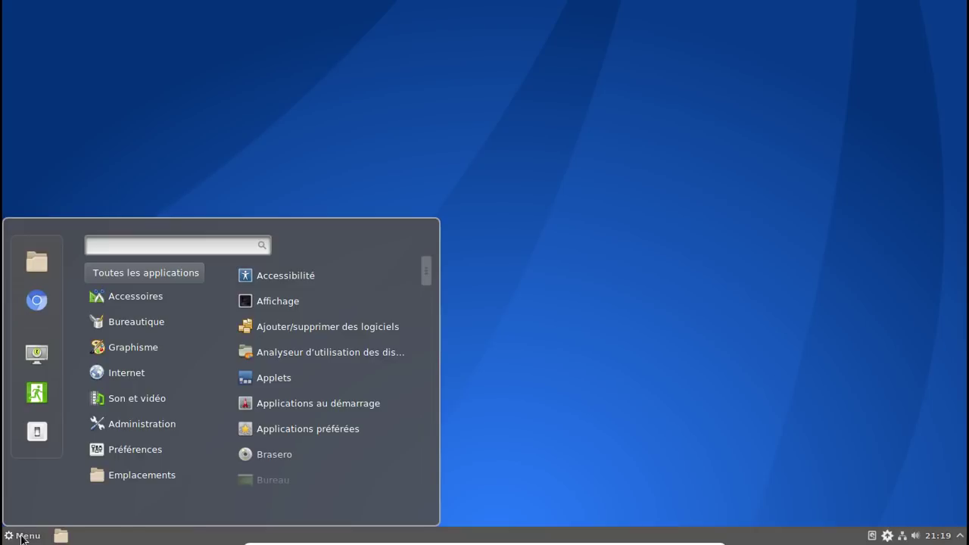
pyautogui.moveTo(144, 372)
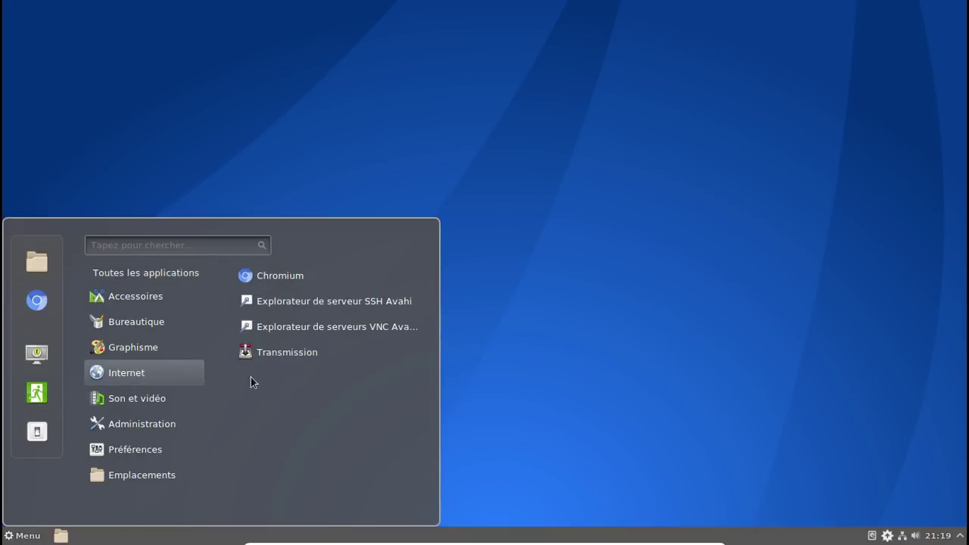
pyautogui.moveTo(158, 436)
pyautogui.scroll(-5, 319, 407)
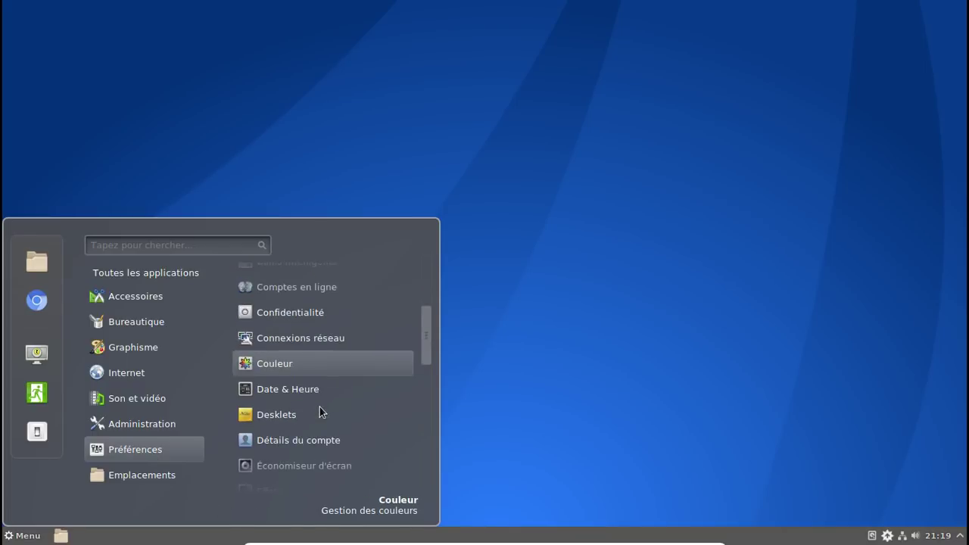
pyautogui.scroll(-3, 319, 411)
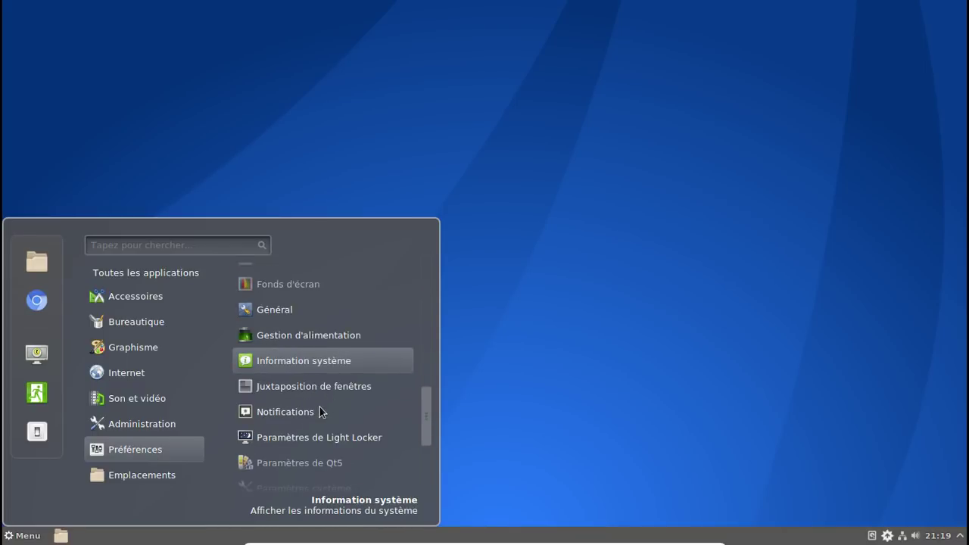
pyautogui.scroll(3, 319, 411)
pyautogui.scroll(-4, 320, 411)
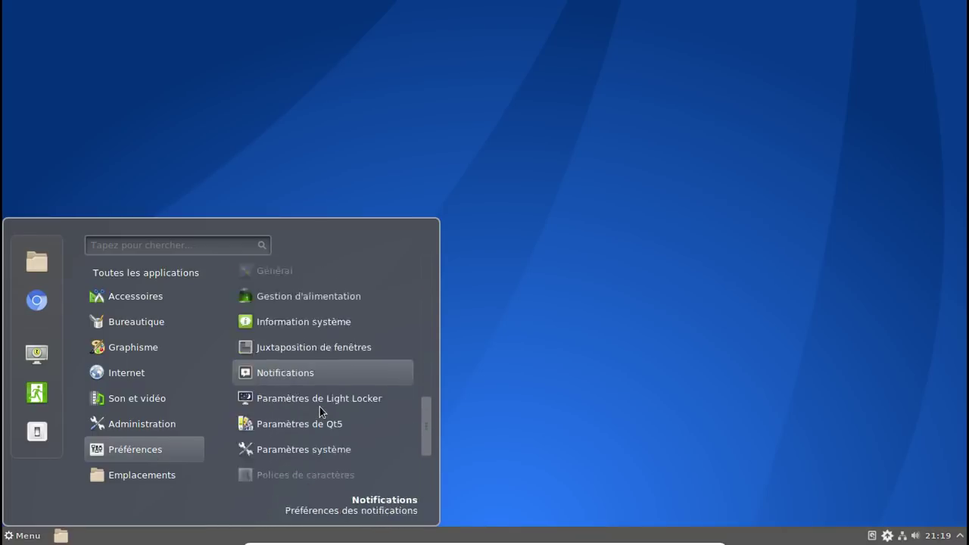
pyautogui.click(324, 321)
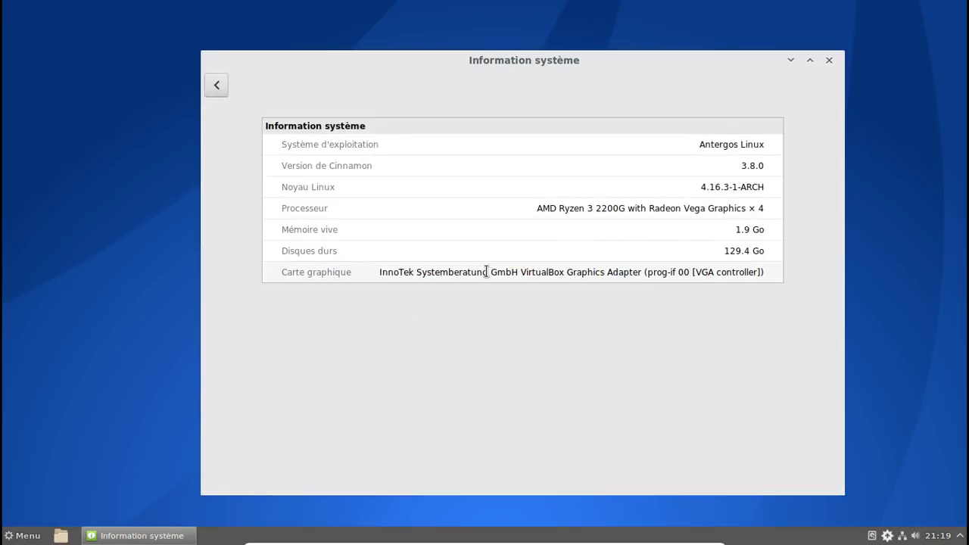
pyautogui.click(214, 86)
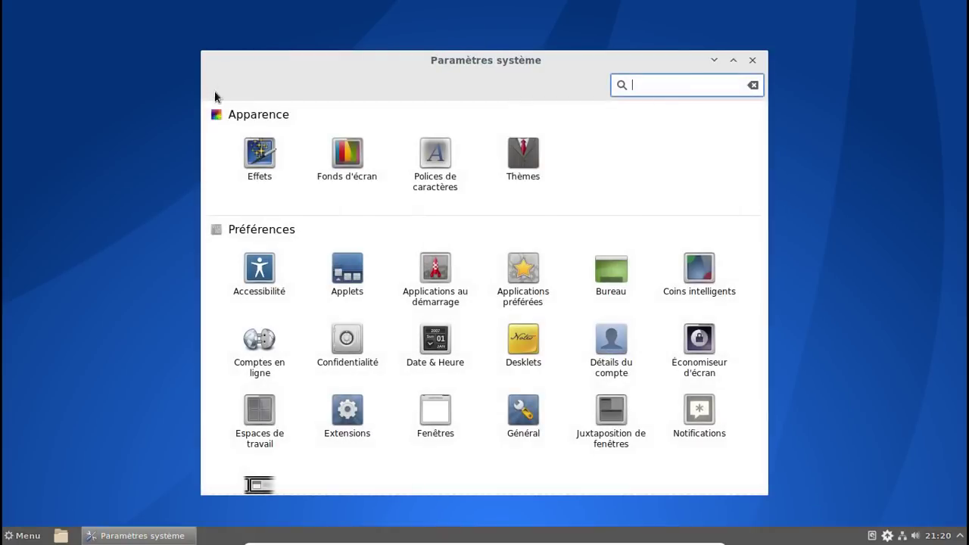
pyautogui.click(751, 64)
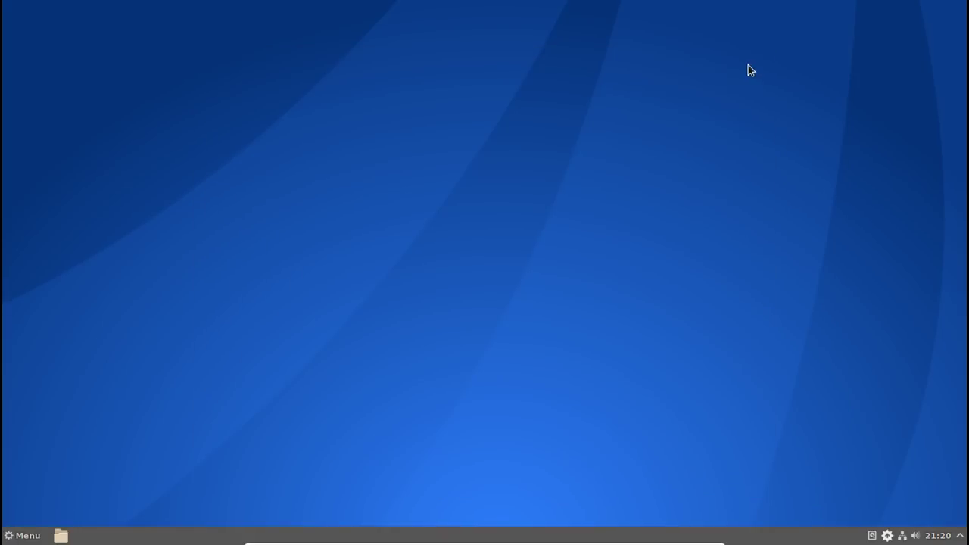
# Step: Open the package manager, examine the installed foreign (Étrangers) packages, and search for numix
pyautogui.rightClick(887, 535)
pyautogui.click(841, 508)
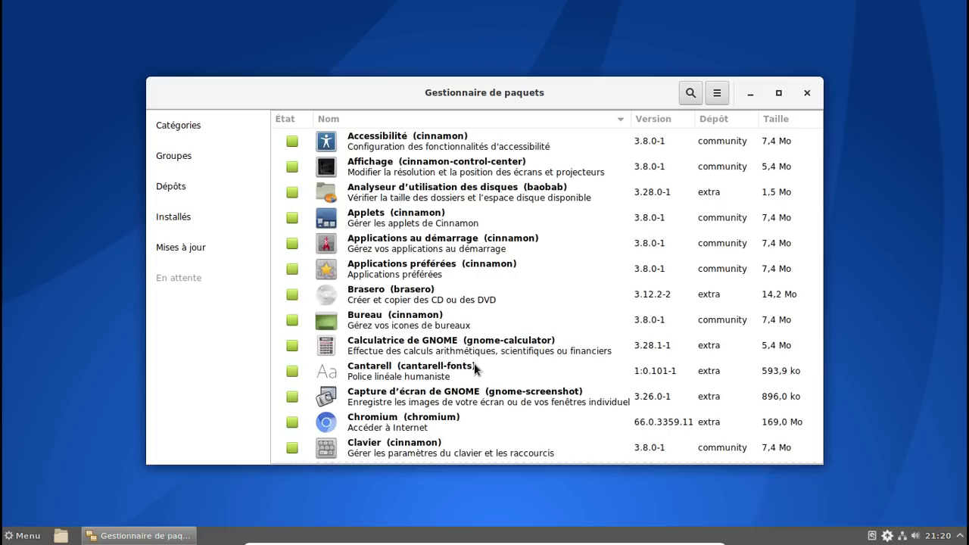
pyautogui.click(186, 215)
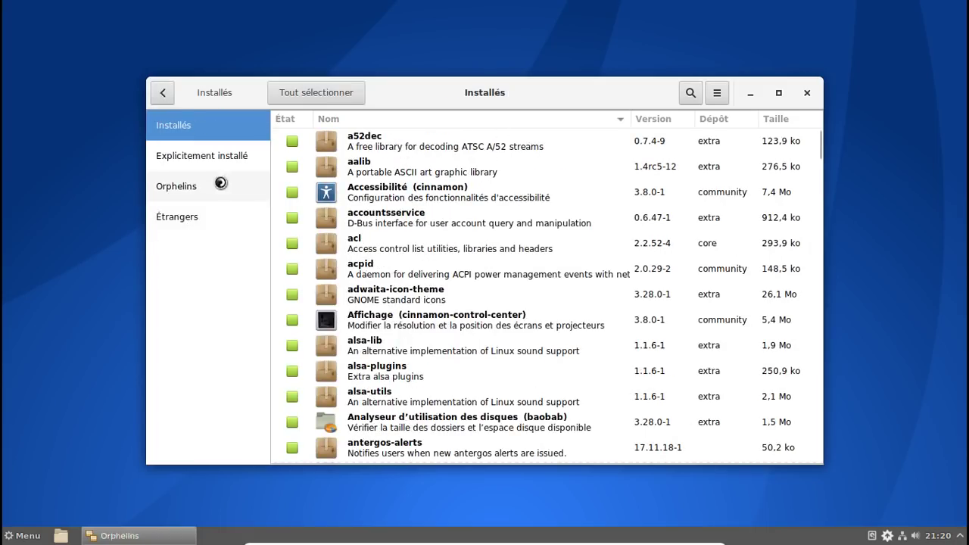
pyautogui.click(221, 185)
pyautogui.click(205, 220)
pyautogui.scroll(-5, 476, 208)
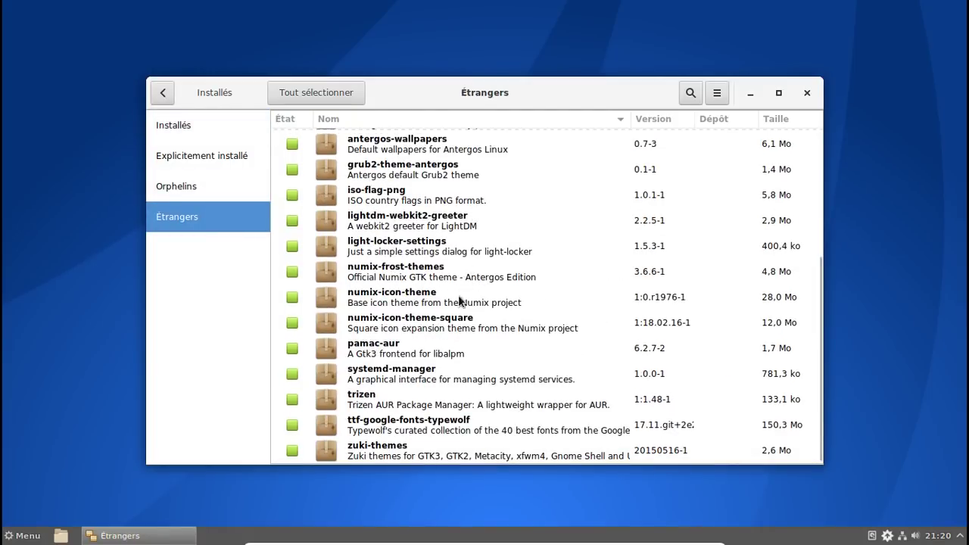
pyautogui.click(693, 93)
pyautogui.write('mix')
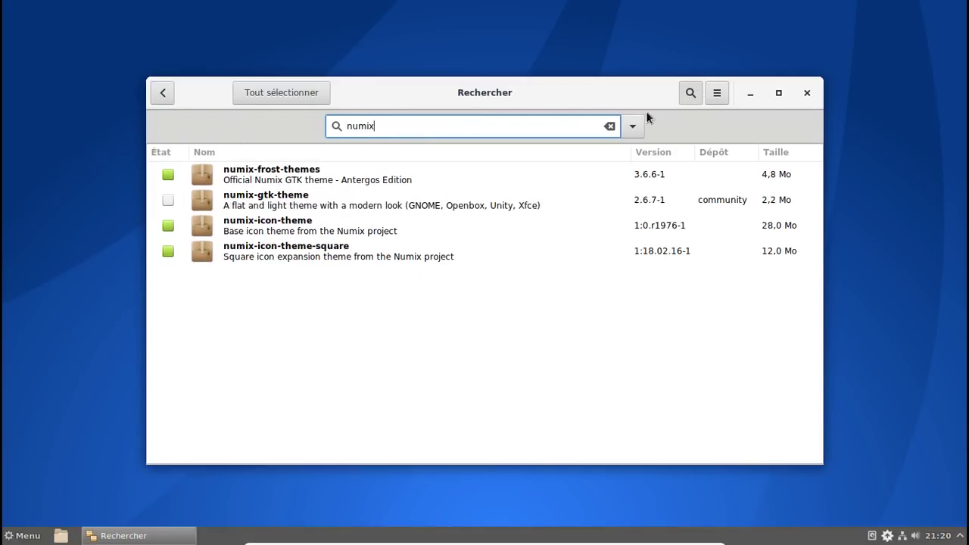
# Step: Open the package manager's preferences and authenticate with the account password
pyautogui.click(718, 96)
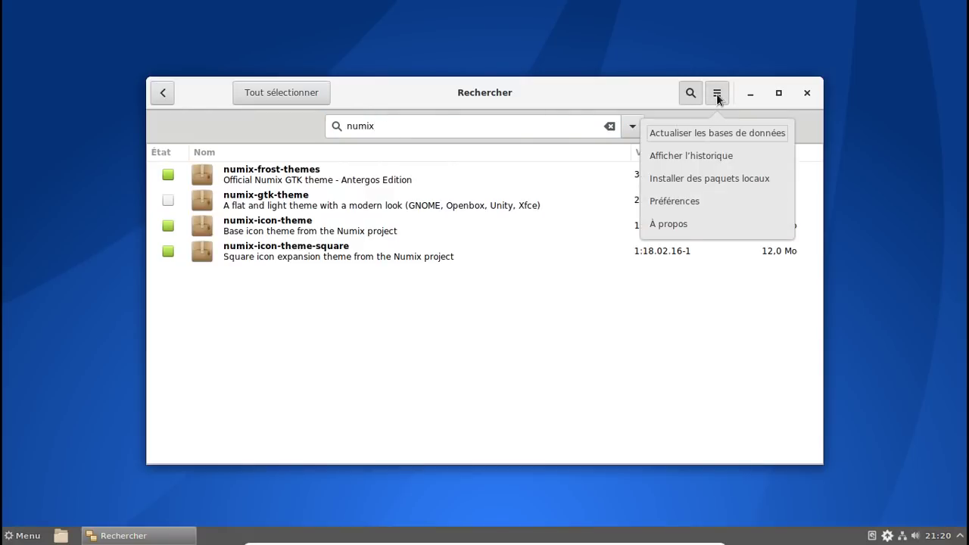
pyautogui.click(690, 202)
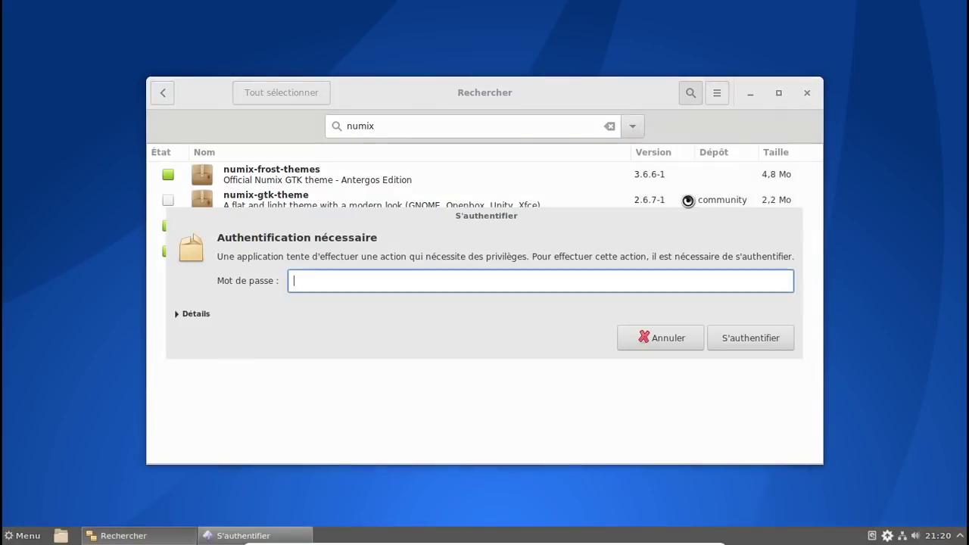
pyautogui.write('•••••••••')
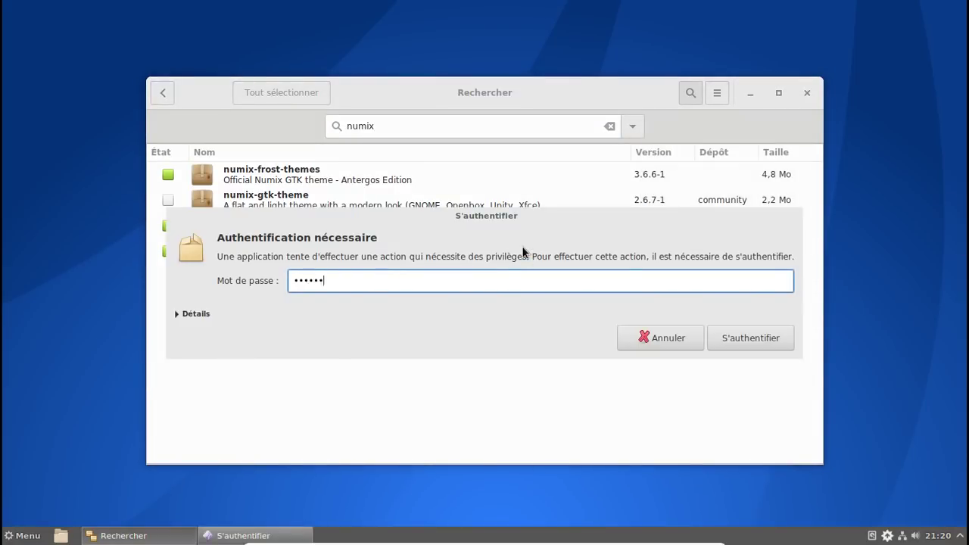
pyautogui.press('Return')
pyautogui.click(652, 186)
# Step: Enable AUR support in the package manager's AUR preferences and close the preferences
pyautogui.click(382, 159)
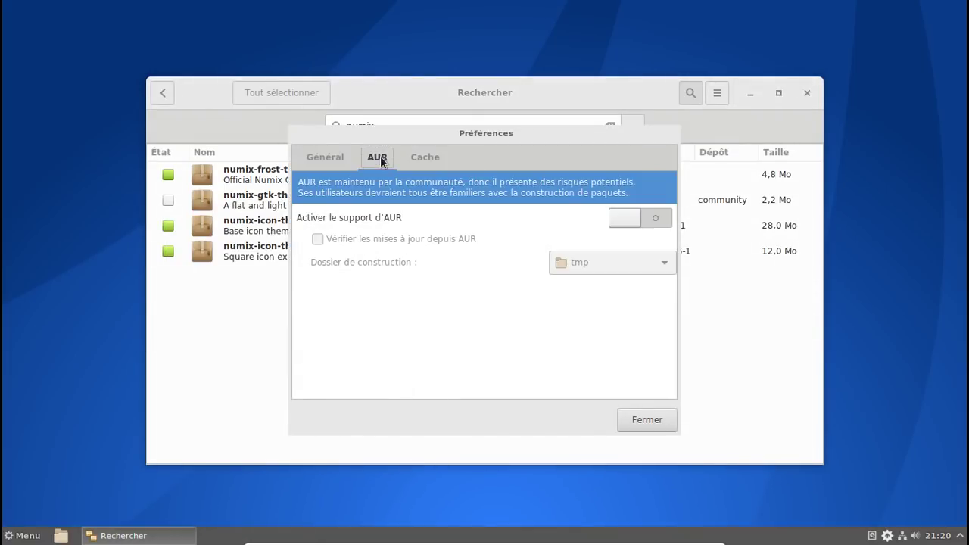
pyautogui.click(644, 219)
pyautogui.click(630, 262)
pyautogui.click(599, 72)
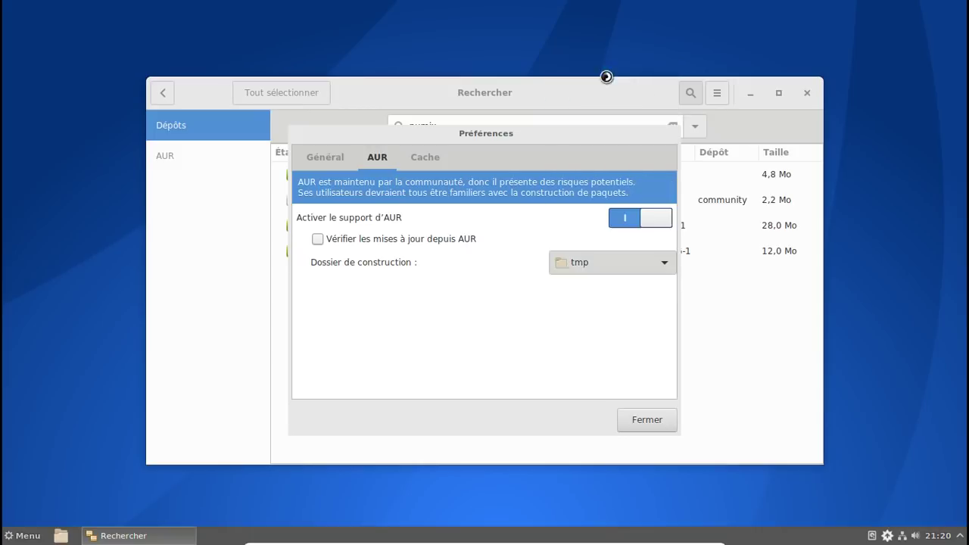
pyautogui.click(641, 419)
# Step: Compare the numix search results from AUR with those from the repositories (Dépôts), and leave the search
pyautogui.click(199, 154)
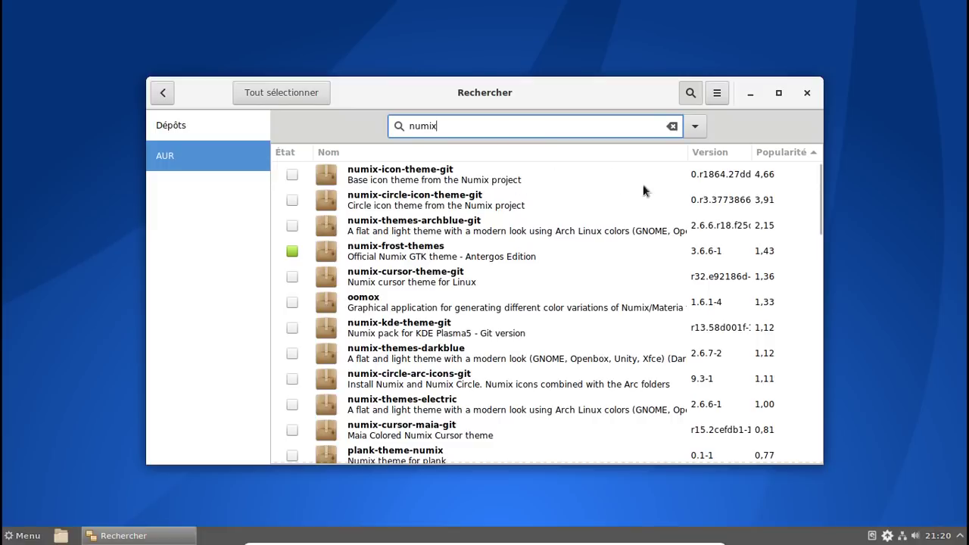
pyautogui.click(179, 125)
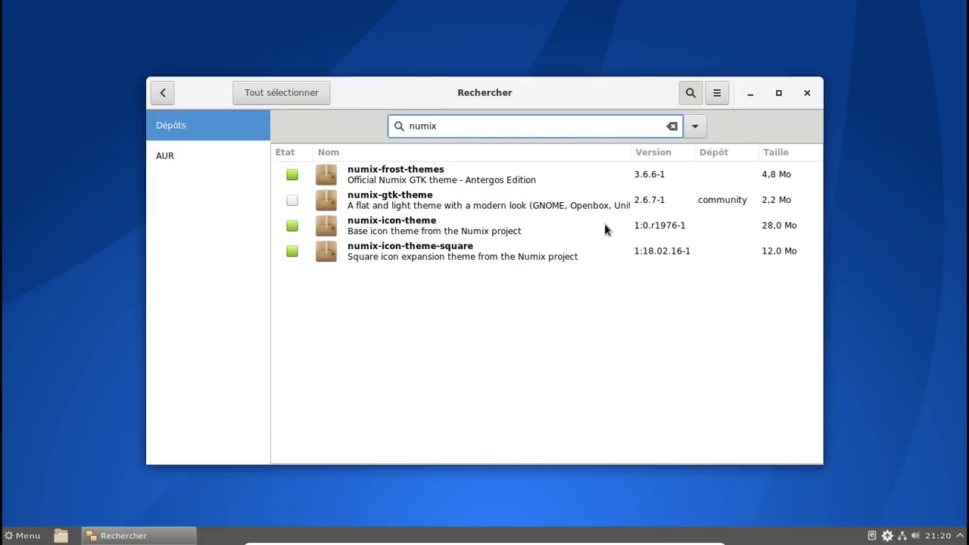
pyautogui.click(160, 94)
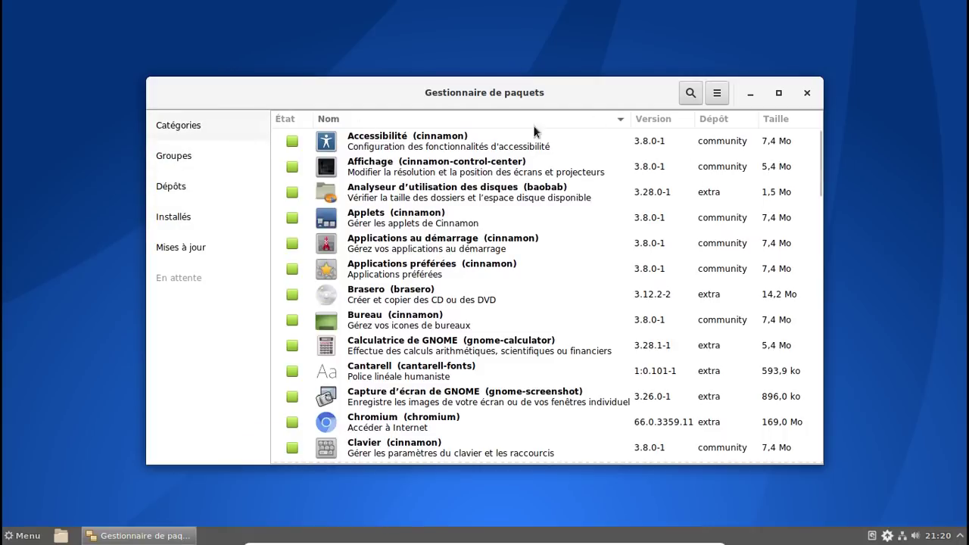
# Step: Search for numix again, browse the AUR results, narrow the search to numix square, and leave the search
pyautogui.click(685, 92)
pyautogui.write('numix')
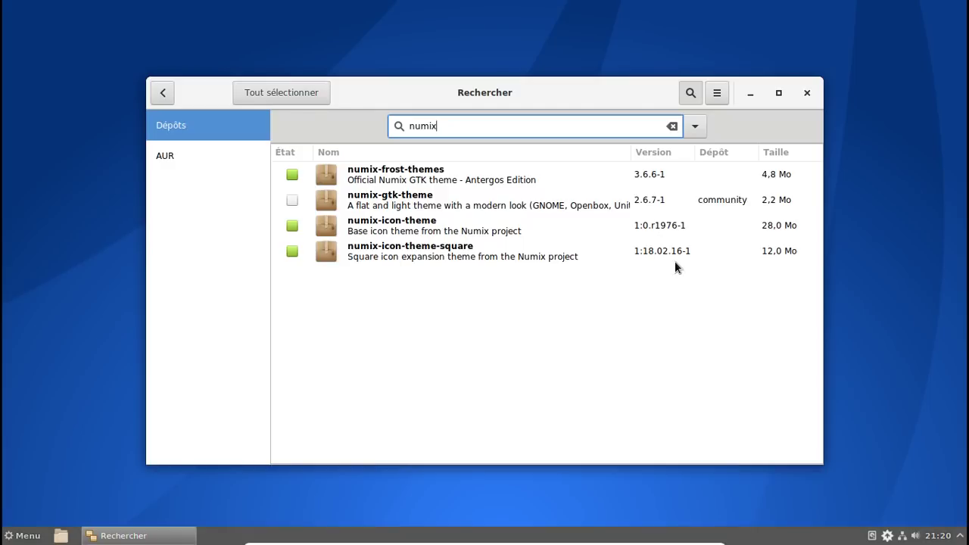
pyautogui.click(180, 153)
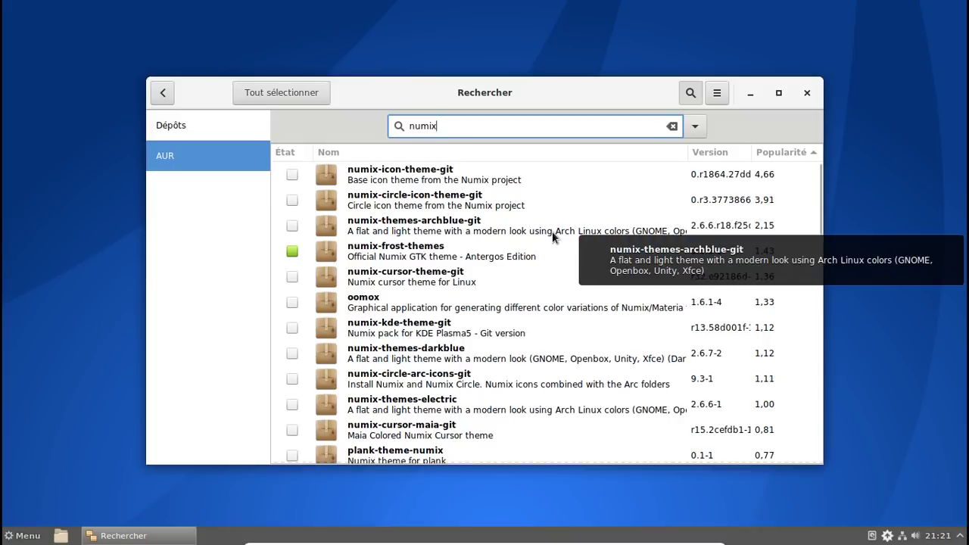
pyautogui.scroll(-4, 551, 231)
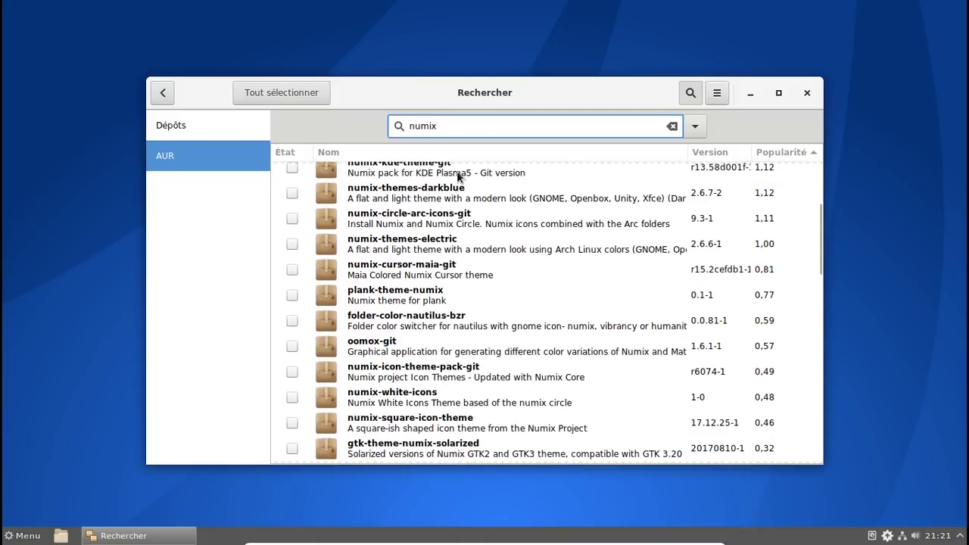
pyautogui.write('square')
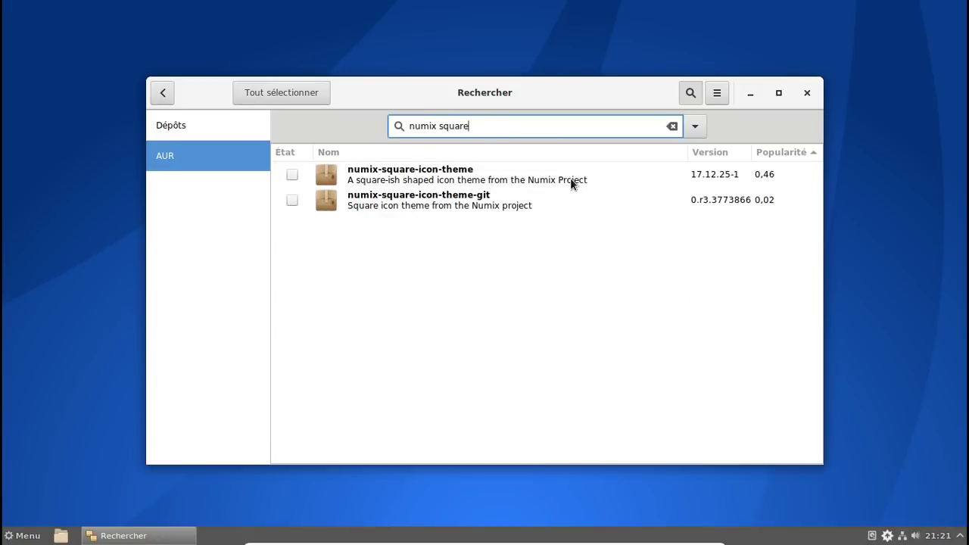
pyautogui.click(161, 94)
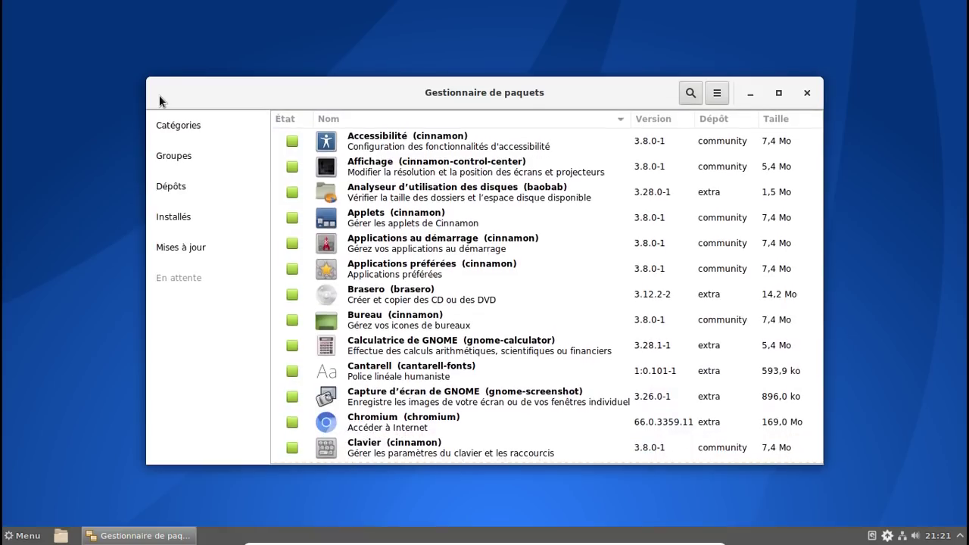
# Step: Examine the full list of installed foreign (Étrangers) packages and close the package manager
pyautogui.click(196, 211)
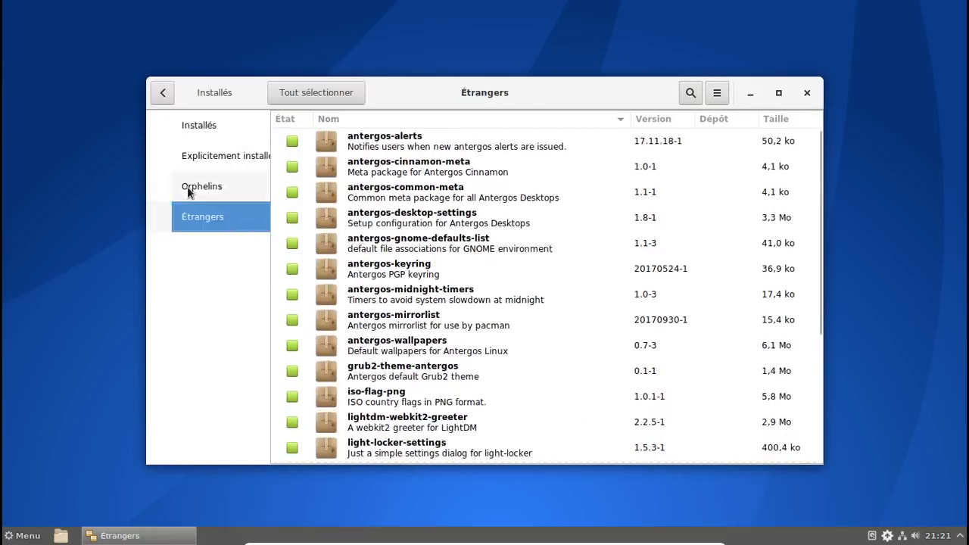
pyautogui.scroll(-3, 431, 203)
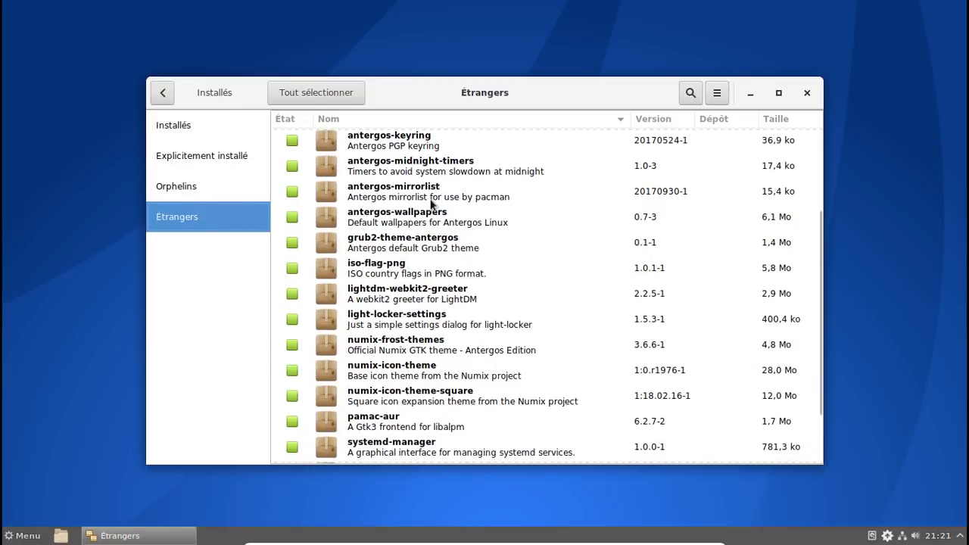
pyautogui.scroll(-2, 430, 200)
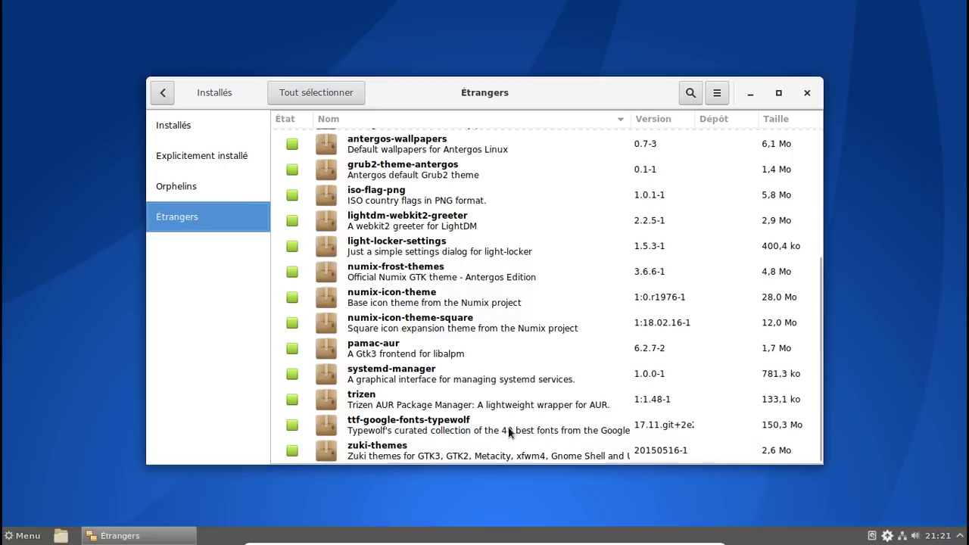
pyautogui.scroll(3, 538, 351)
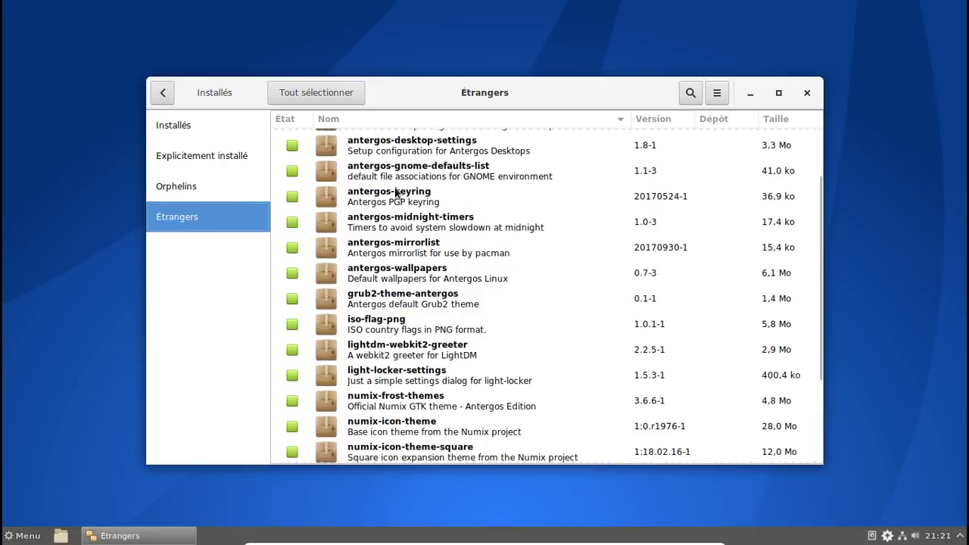
pyautogui.scroll(2, 516, 186)
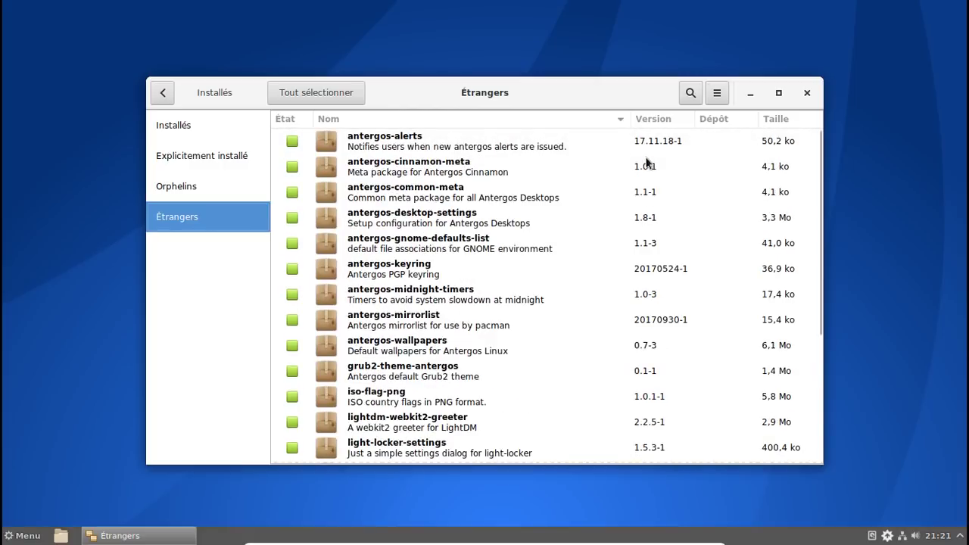
pyautogui.click(806, 93)
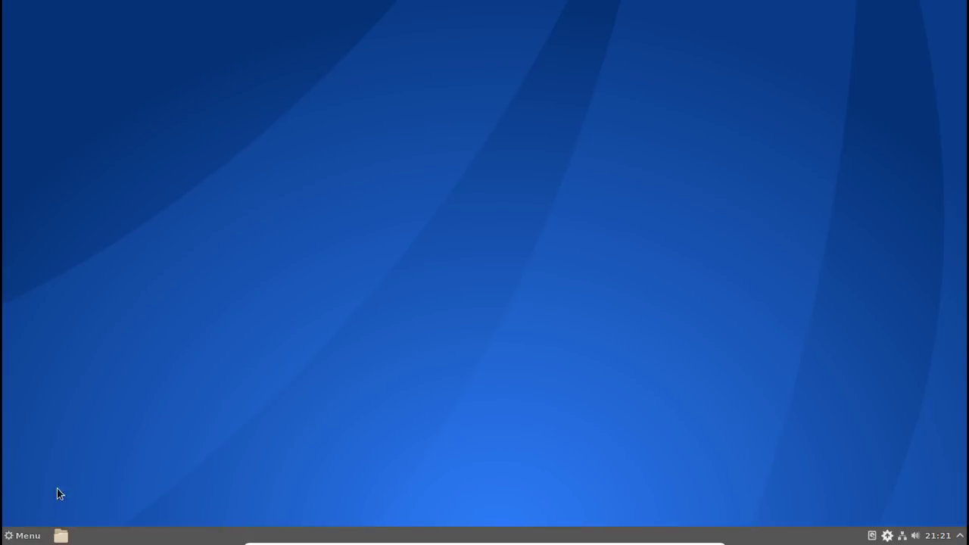
# Step: Shut down the system
pyautogui.click(16, 535)
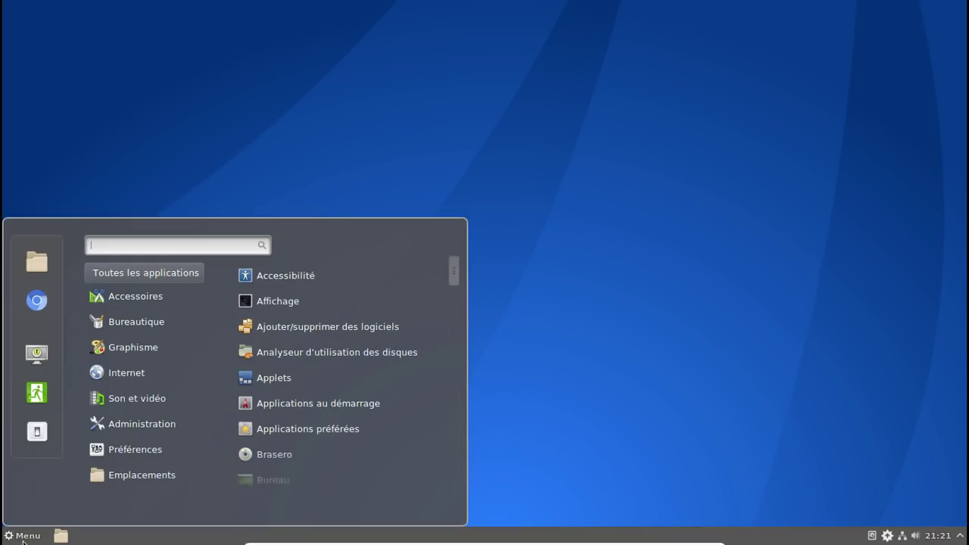
pyautogui.click(36, 432)
pyautogui.click(659, 302)
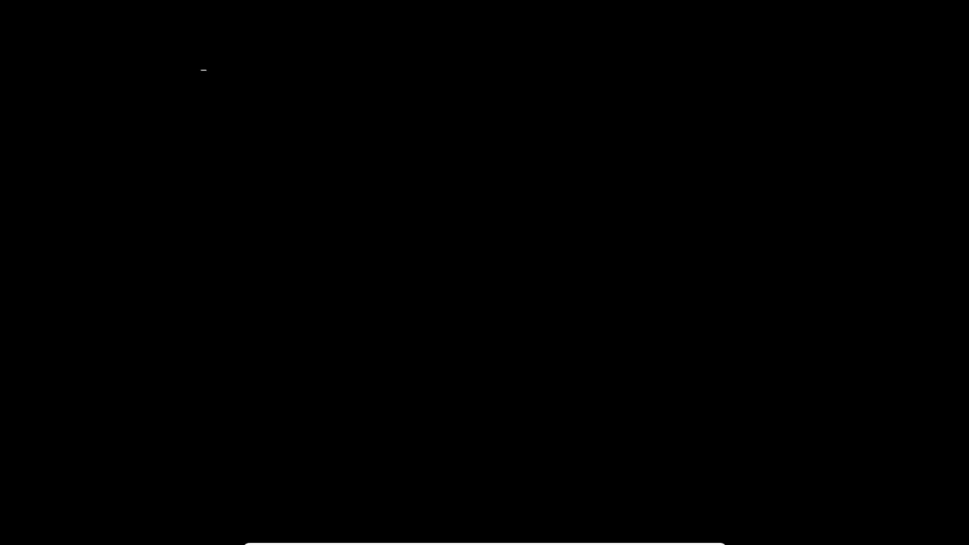